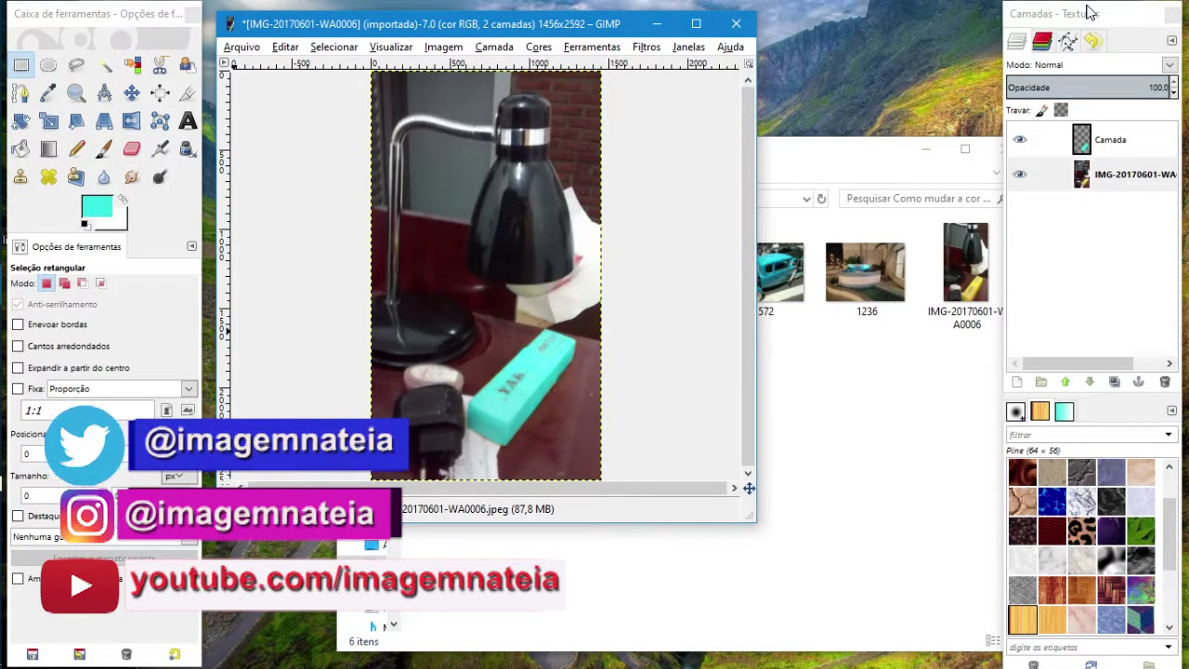
# Toggle the hue layer's visibility repeatedly to compare the lamp photo's original and recoloured colours.
pyautogui.click(1019, 139)
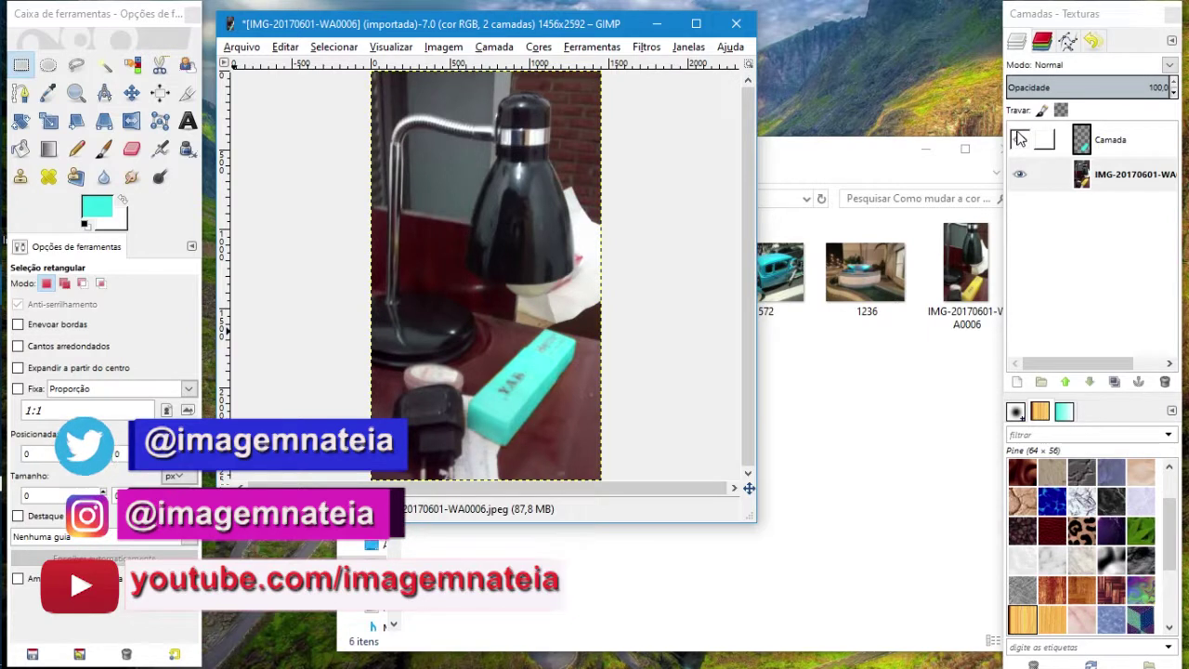
pyautogui.click(1019, 138)
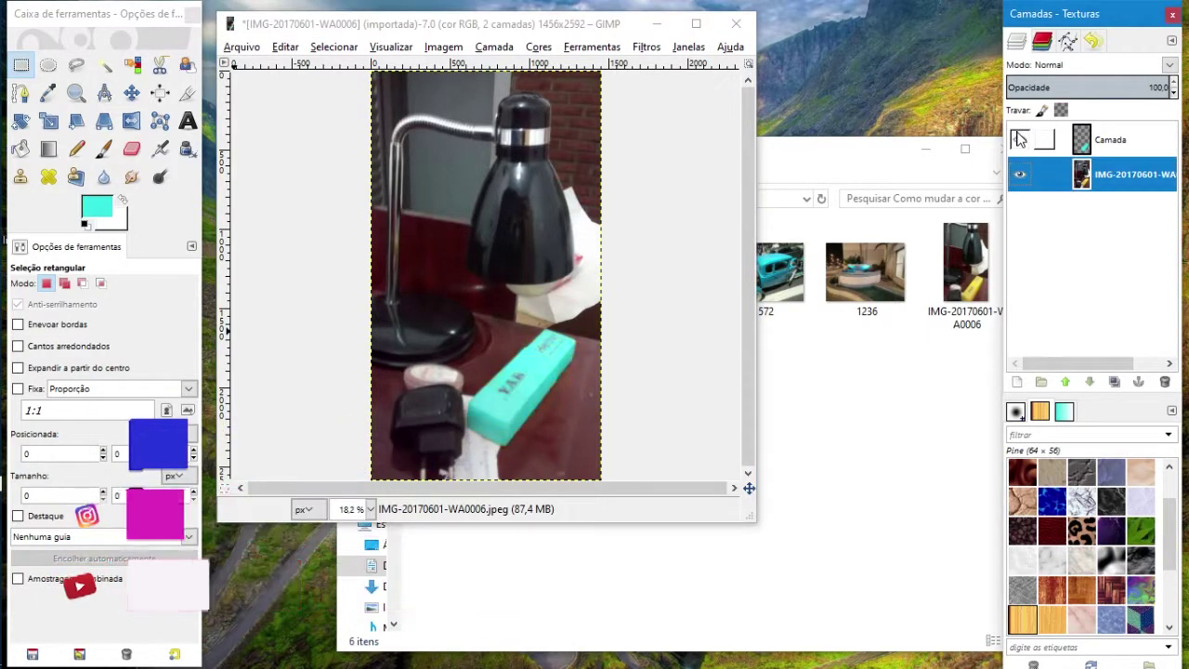
pyautogui.click(1021, 140)
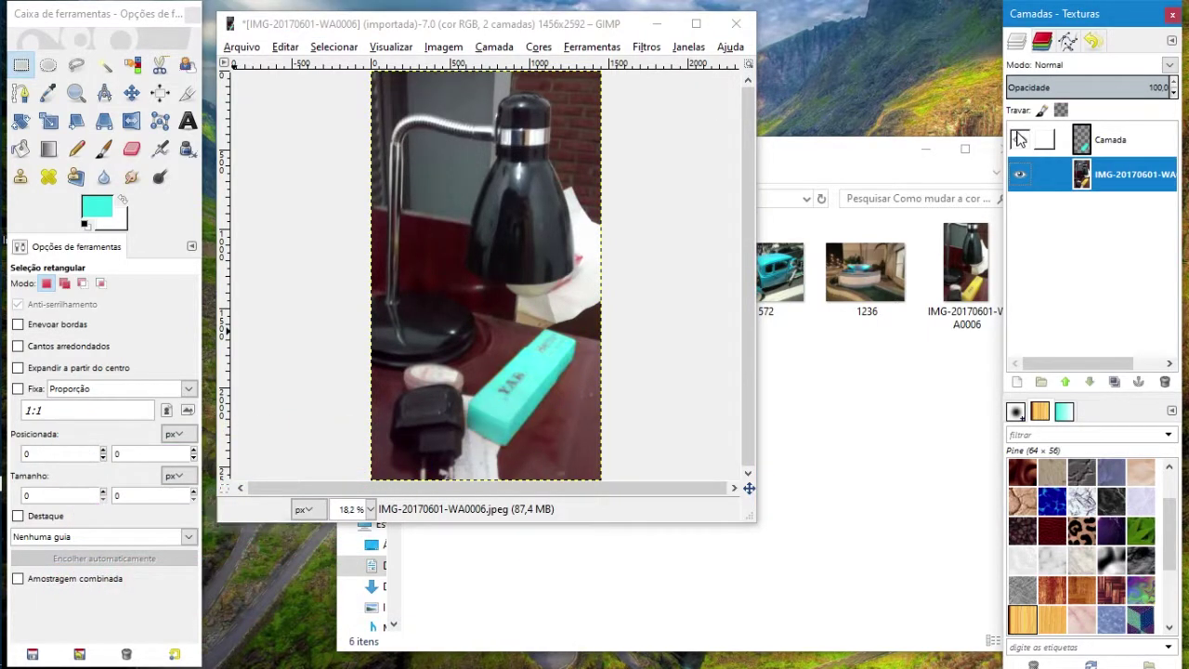
pyautogui.click(1021, 139)
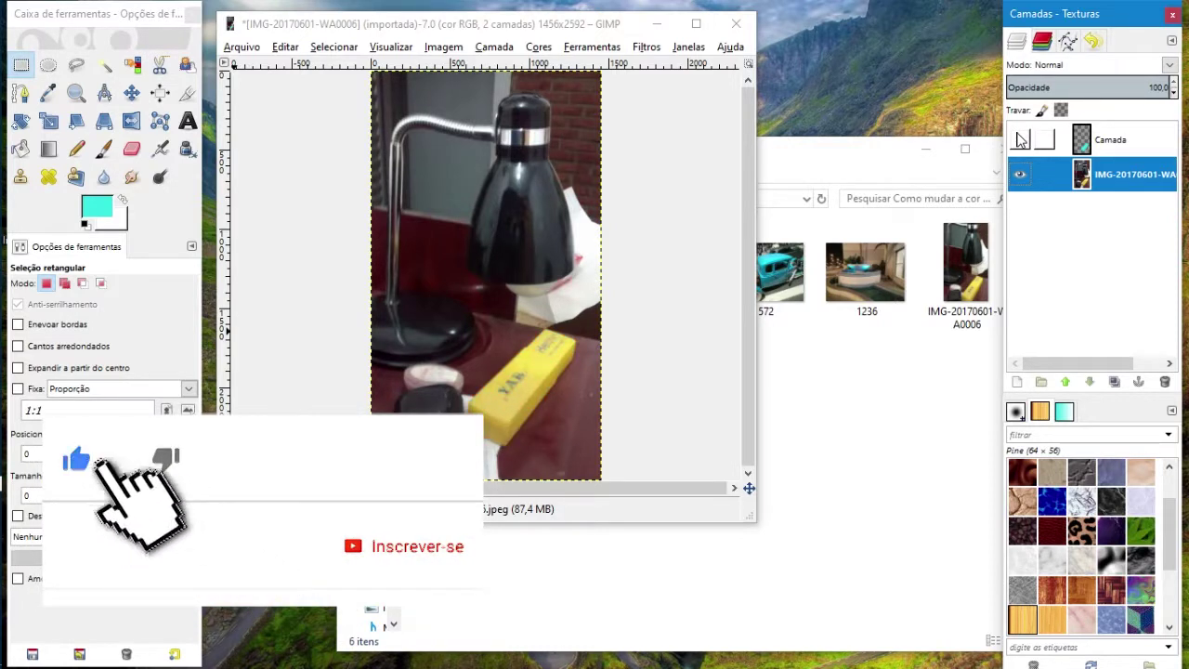
pyautogui.click(1021, 139)
pyautogui.click(1020, 139)
pyautogui.click(1020, 139)
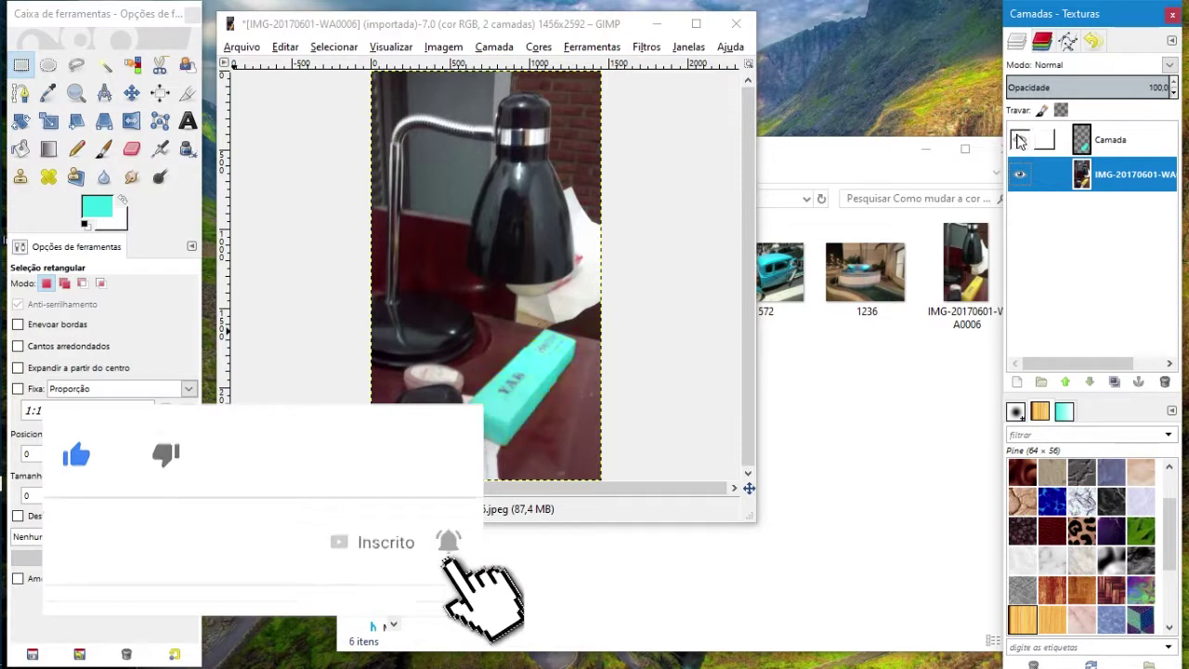
pyautogui.click(1019, 139)
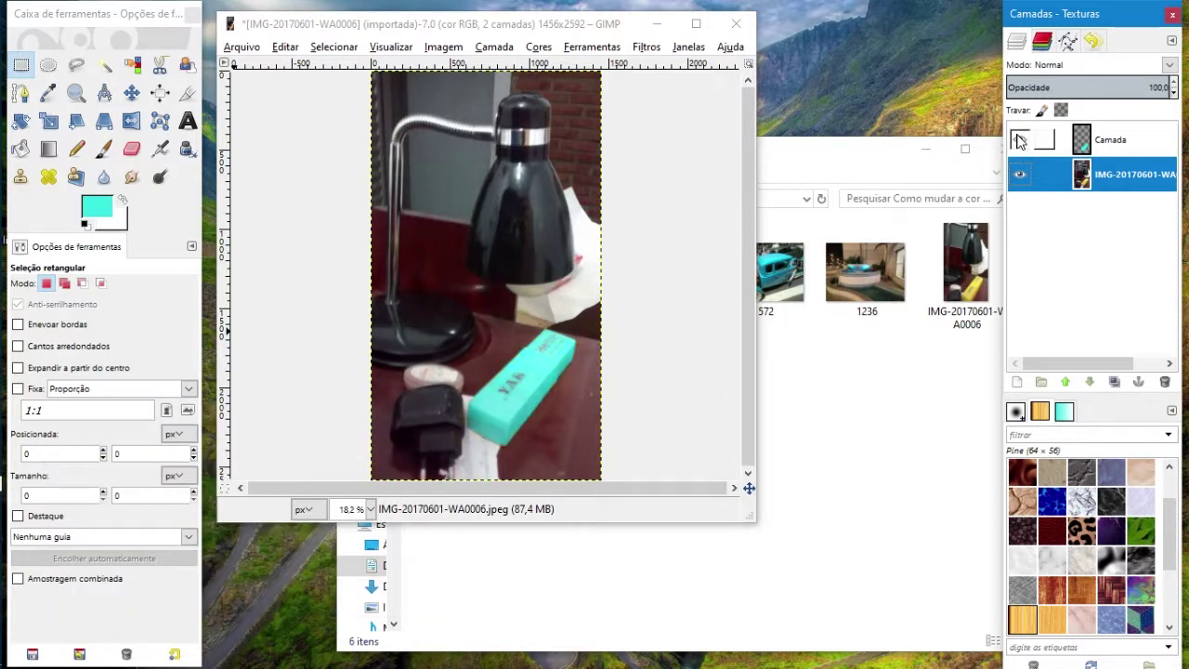
pyautogui.click(1019, 139)
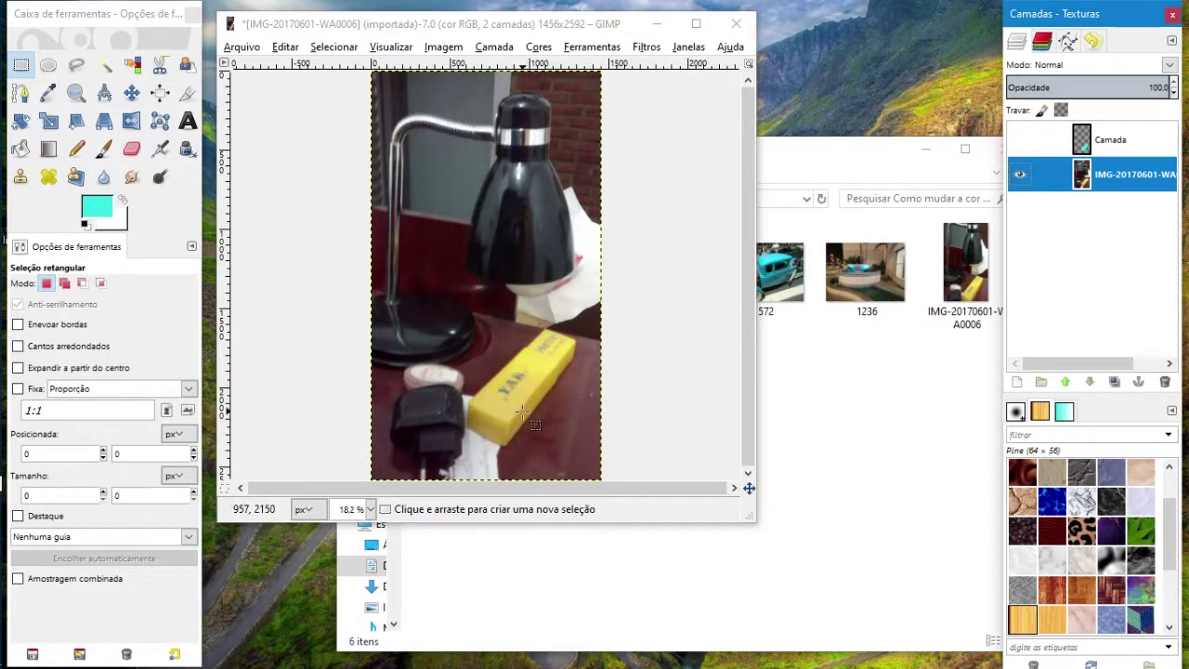
pyautogui.click(1020, 140)
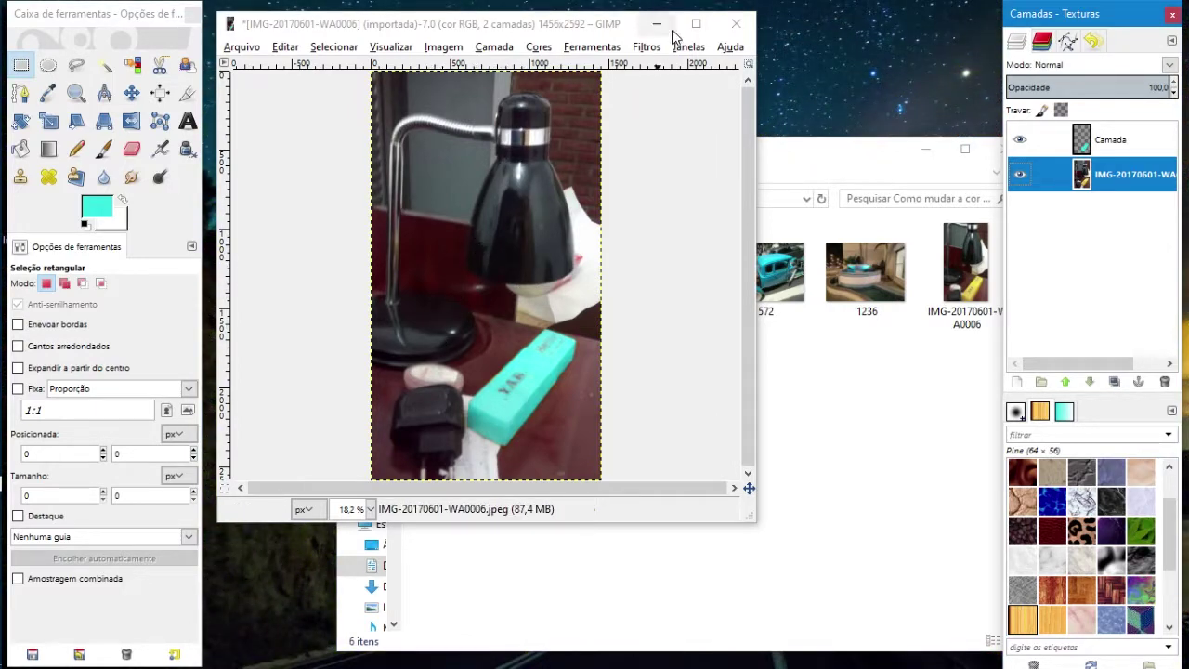
# Close the lamp photo without saving and open 143.jpg in GIMP.
pyautogui.click(736, 24)
pyautogui.click(497, 362)
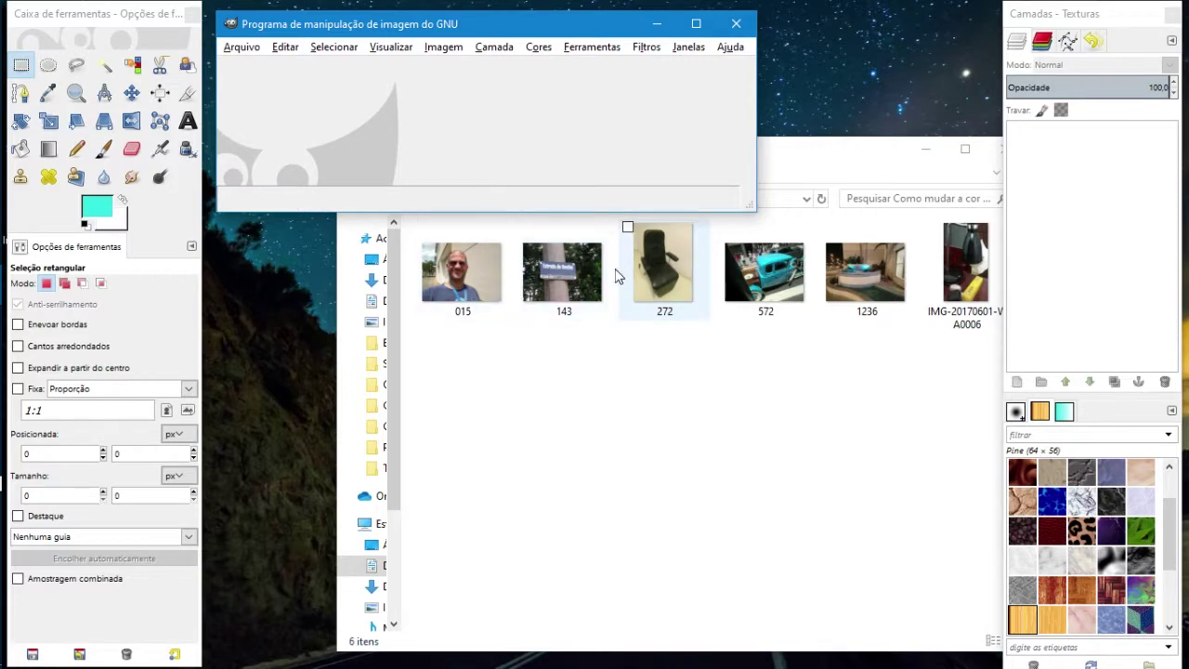
pyautogui.click(589, 295)
pyautogui.moveTo(590, 296); pyautogui.dragTo(565, 160)
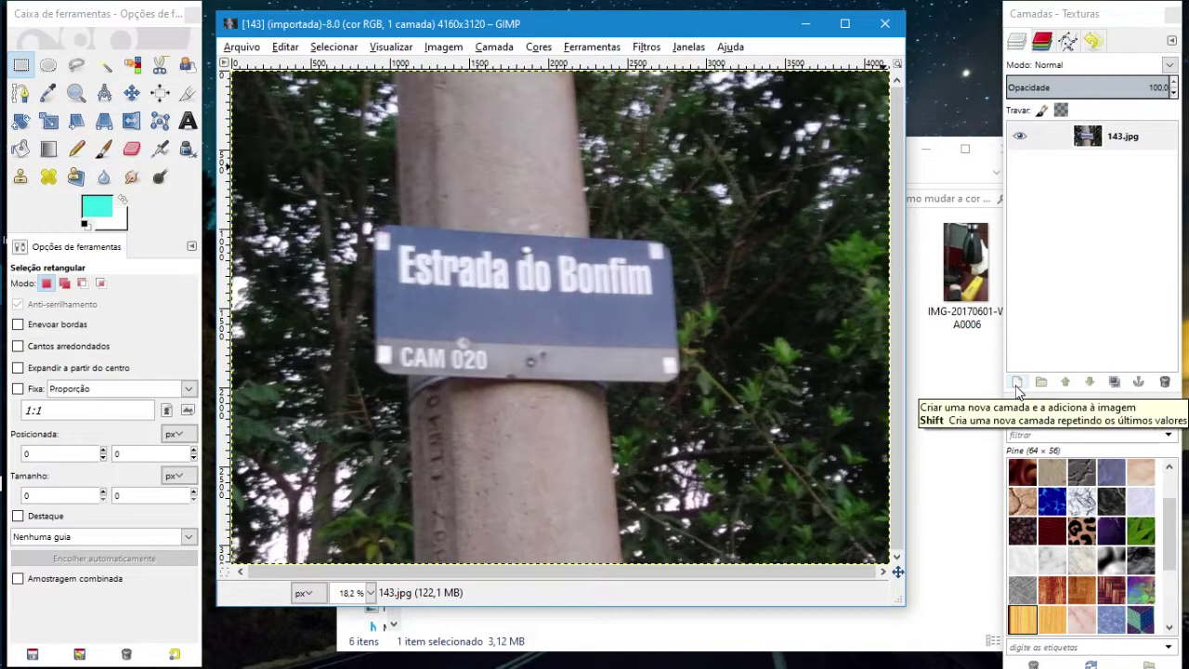
# Add a new transparent layer named Camada above the street-sign photo and select it.
pyautogui.click(1018, 384)
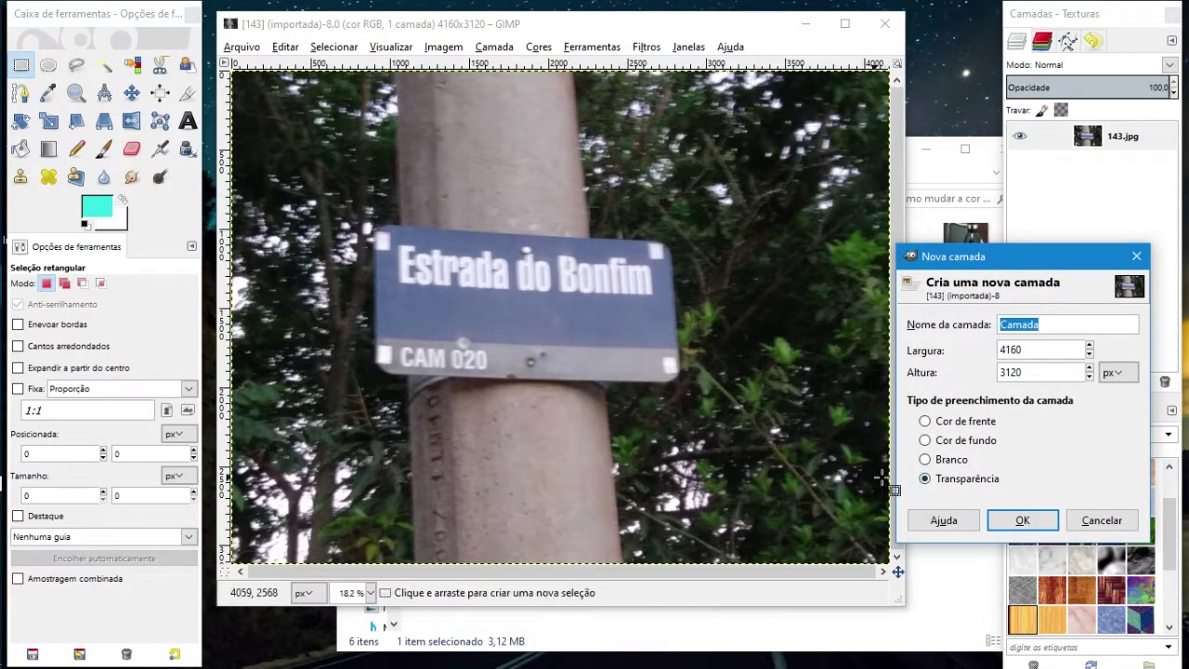
pyautogui.click(1022, 520)
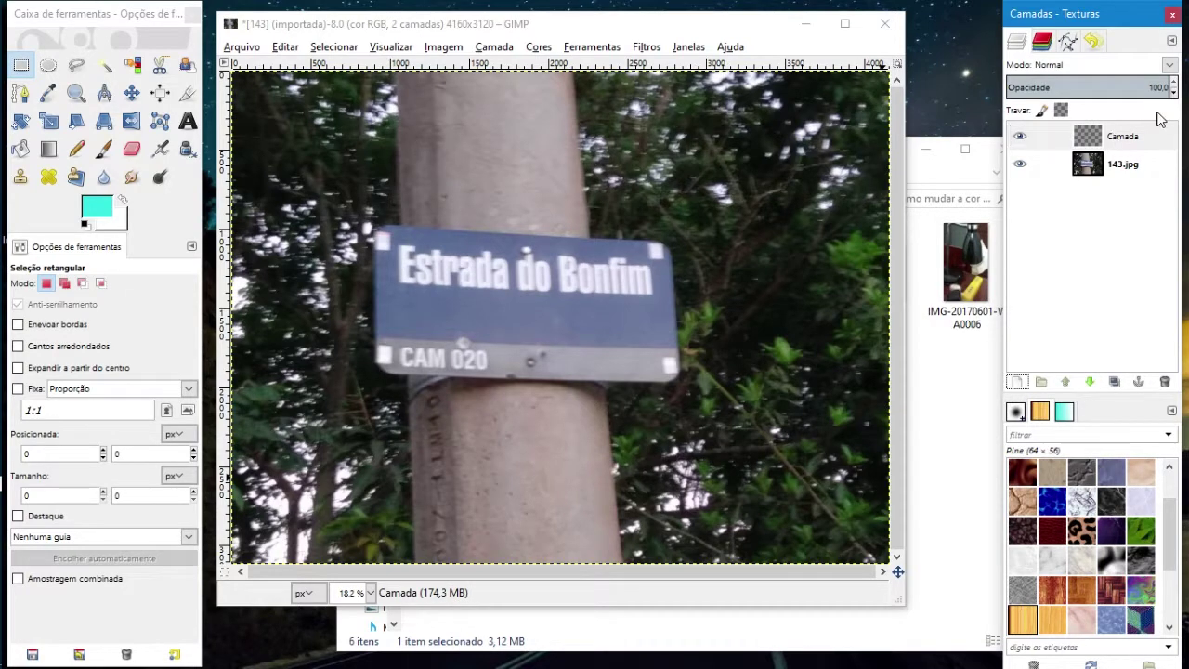
pyautogui.click(1103, 141)
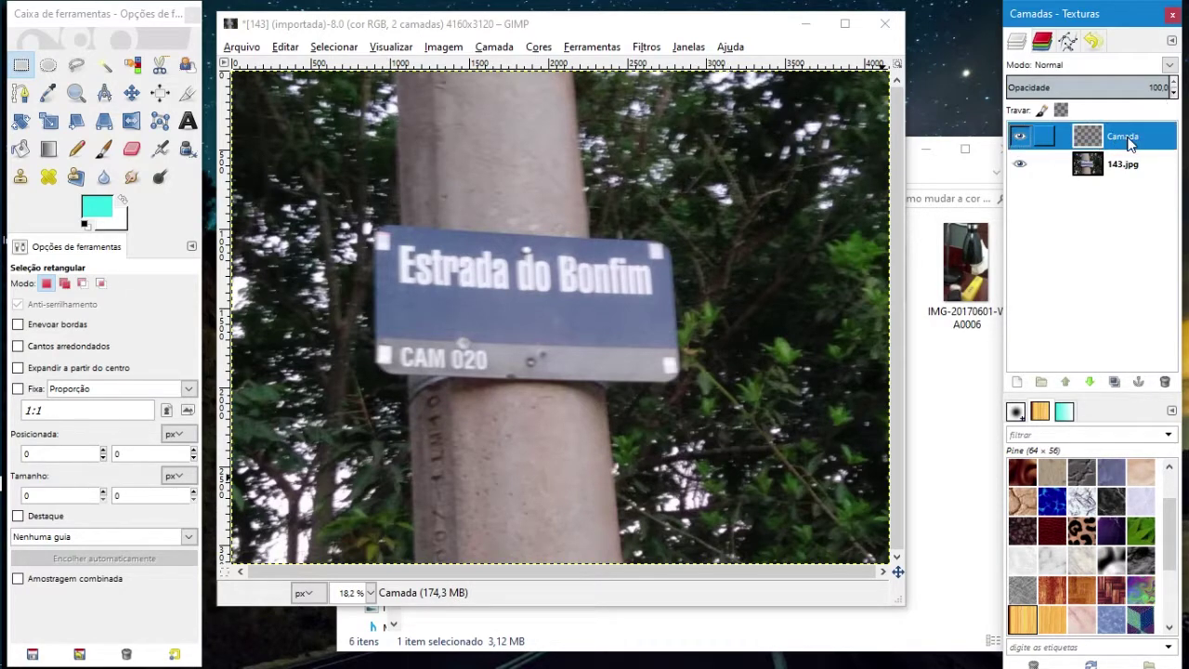
pyautogui.click(1168, 65)
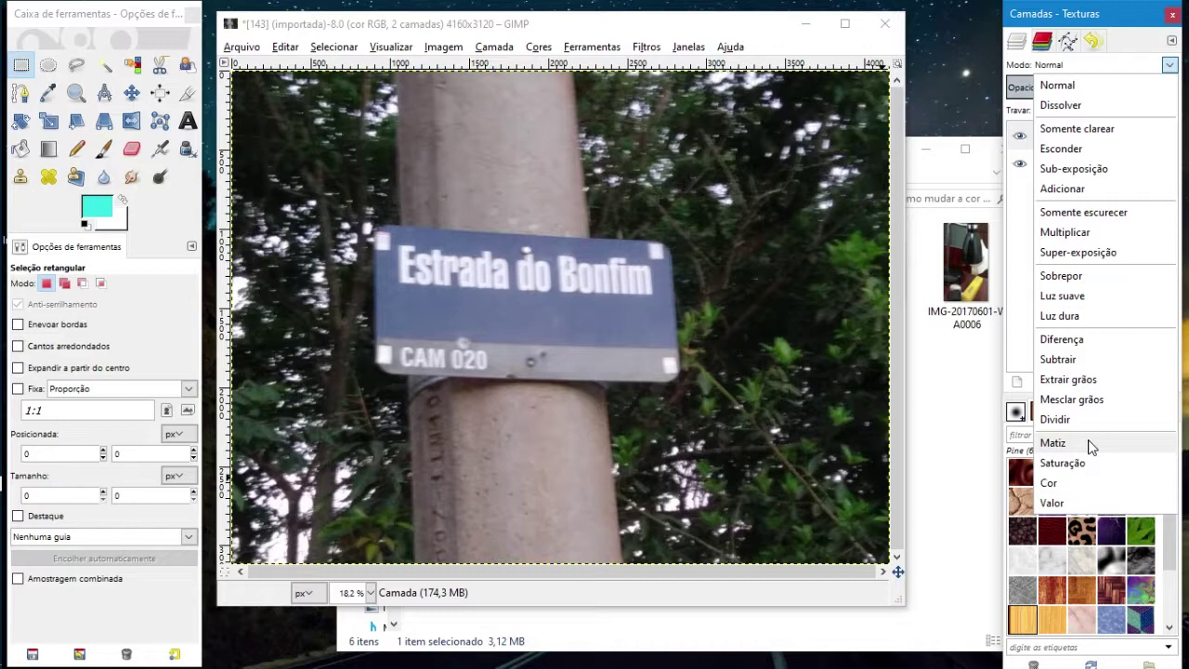
# Set the Camada layer to Matiz mode and make the foreground yellow (hue 58, e7e025).
pyautogui.click(1091, 445)
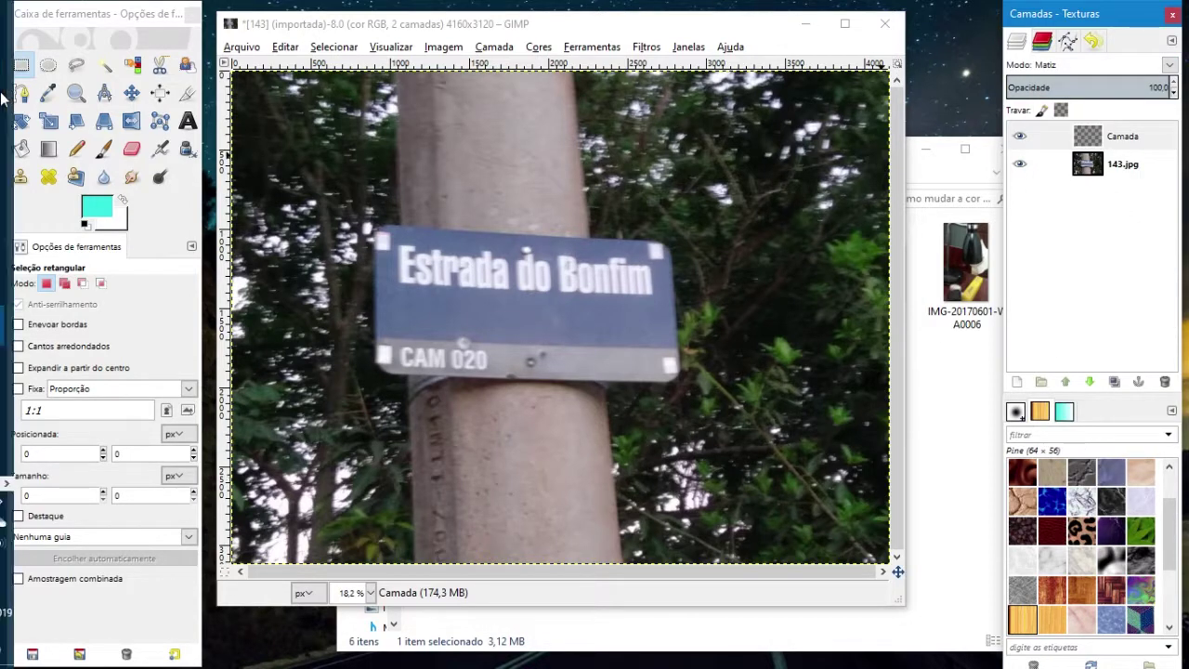
pyautogui.click(103, 212)
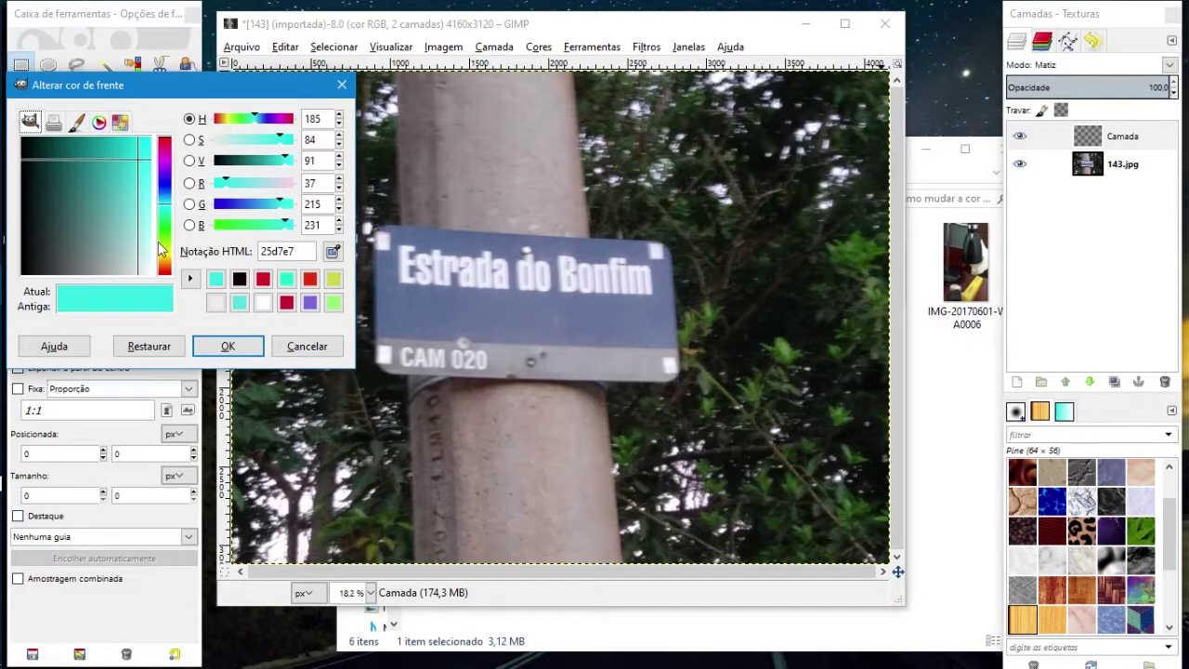
pyautogui.click(164, 260)
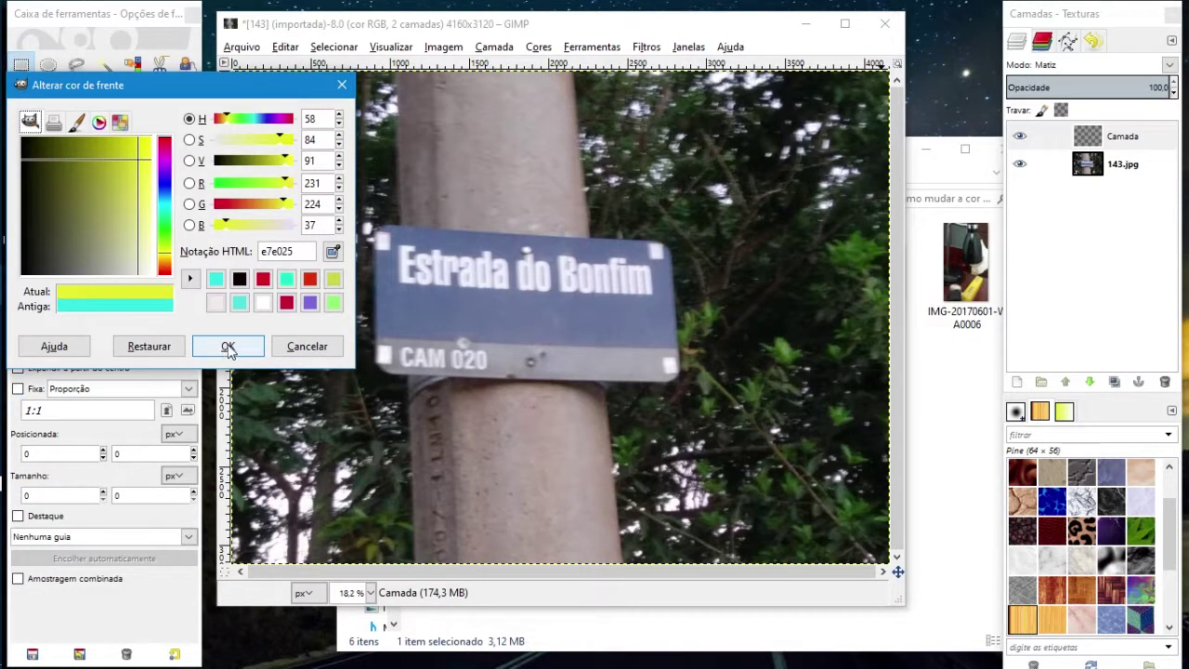
pyautogui.click(228, 347)
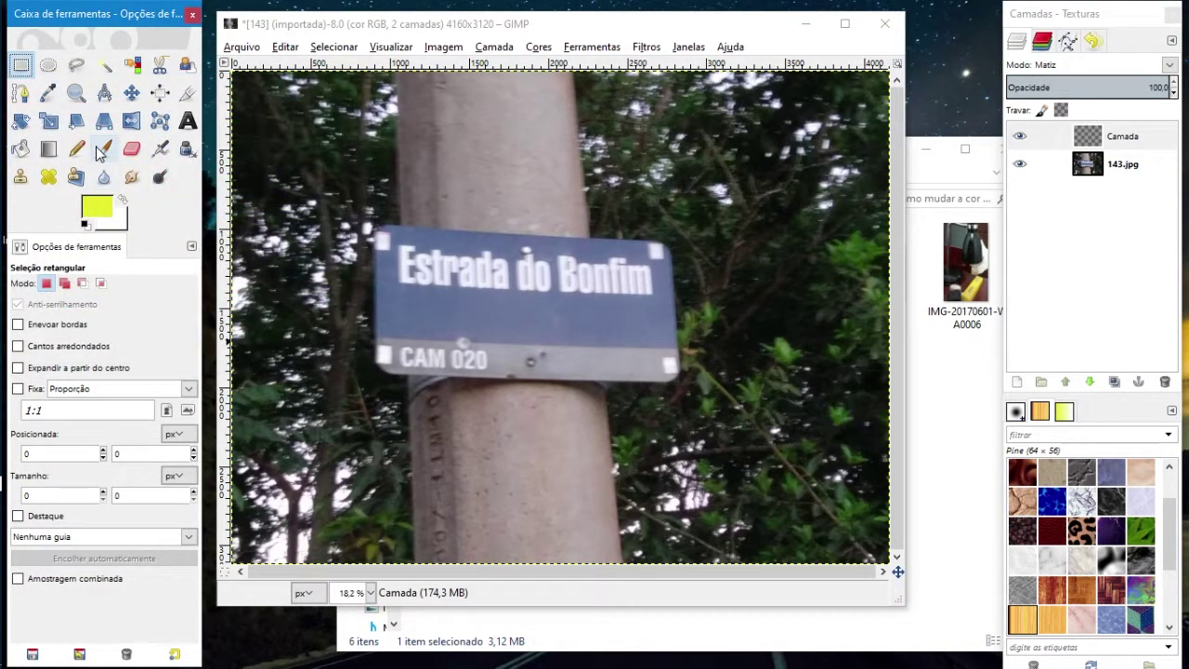
# Choose the Paintbrush and enlarge its size to 350.38.
pyautogui.click(101, 151)
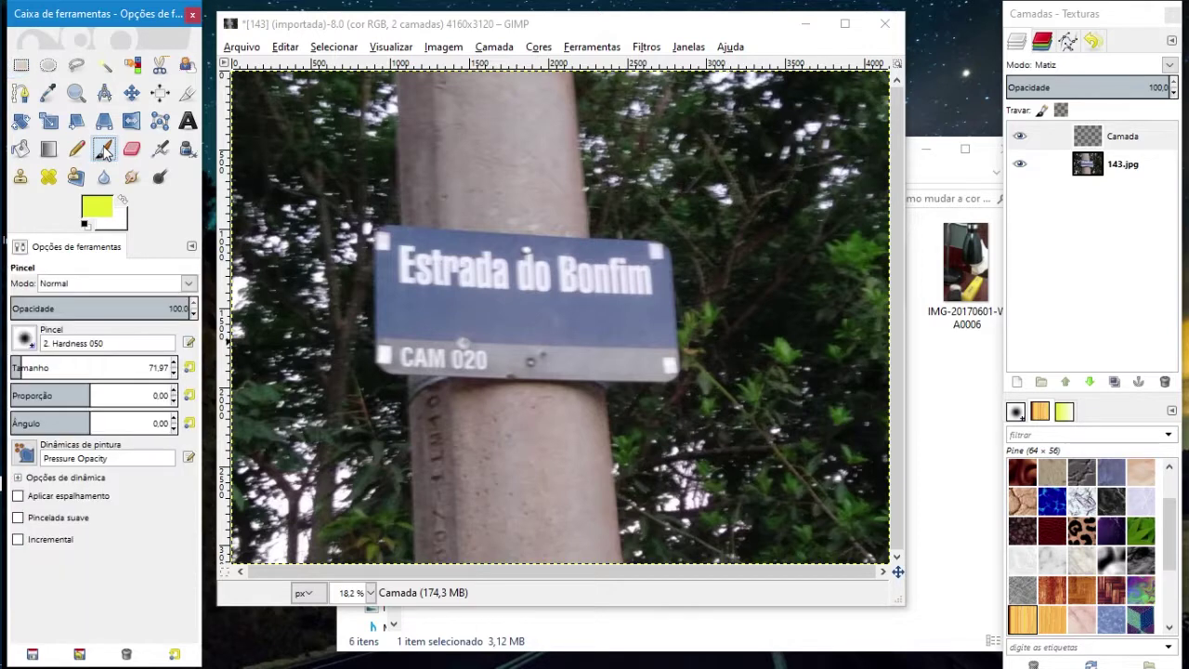
pyautogui.click(26, 339)
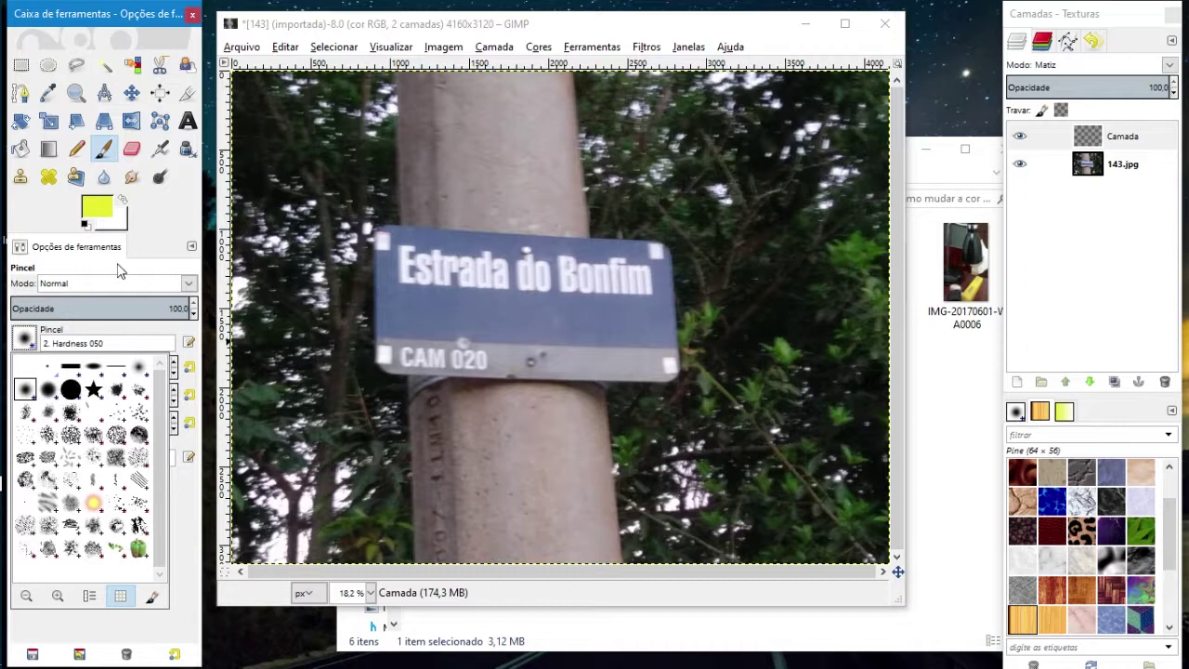
pyautogui.click(206, 267)
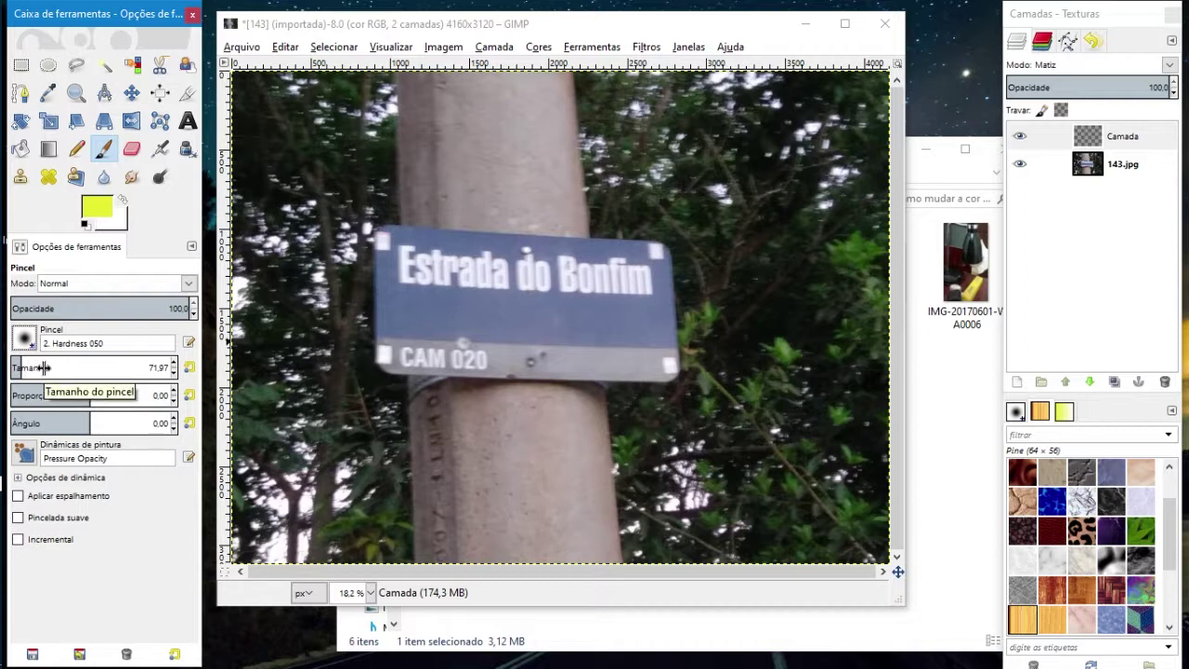
pyautogui.click(35, 369)
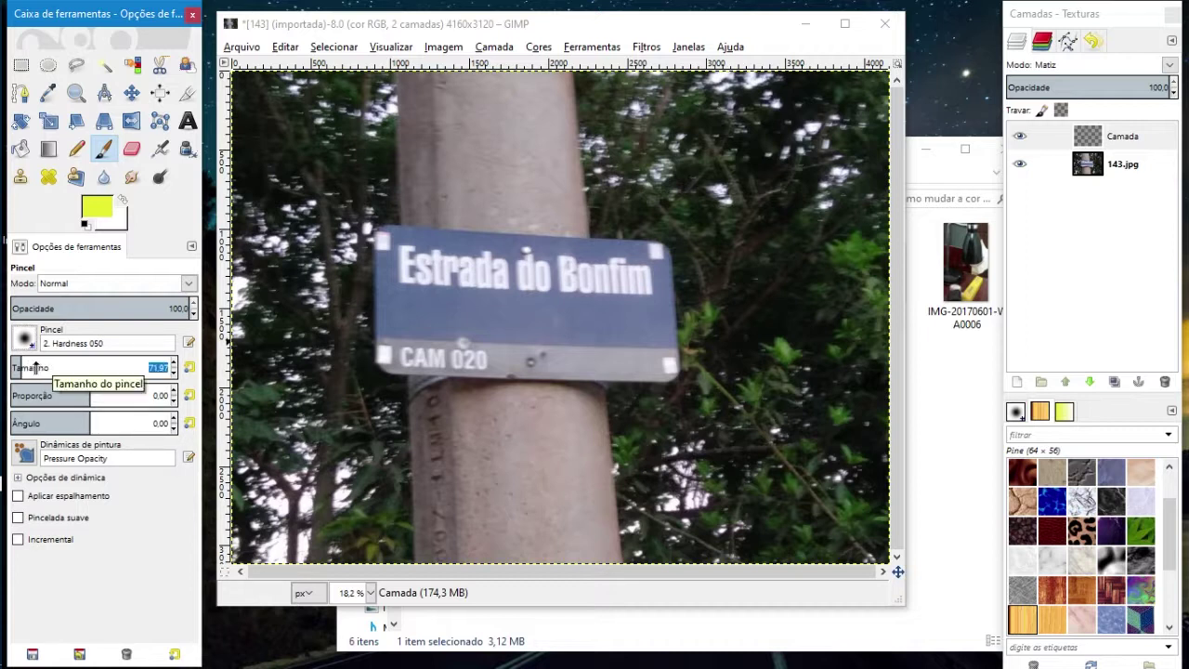
pyautogui.moveTo(21, 368); pyautogui.dragTo(65, 368)
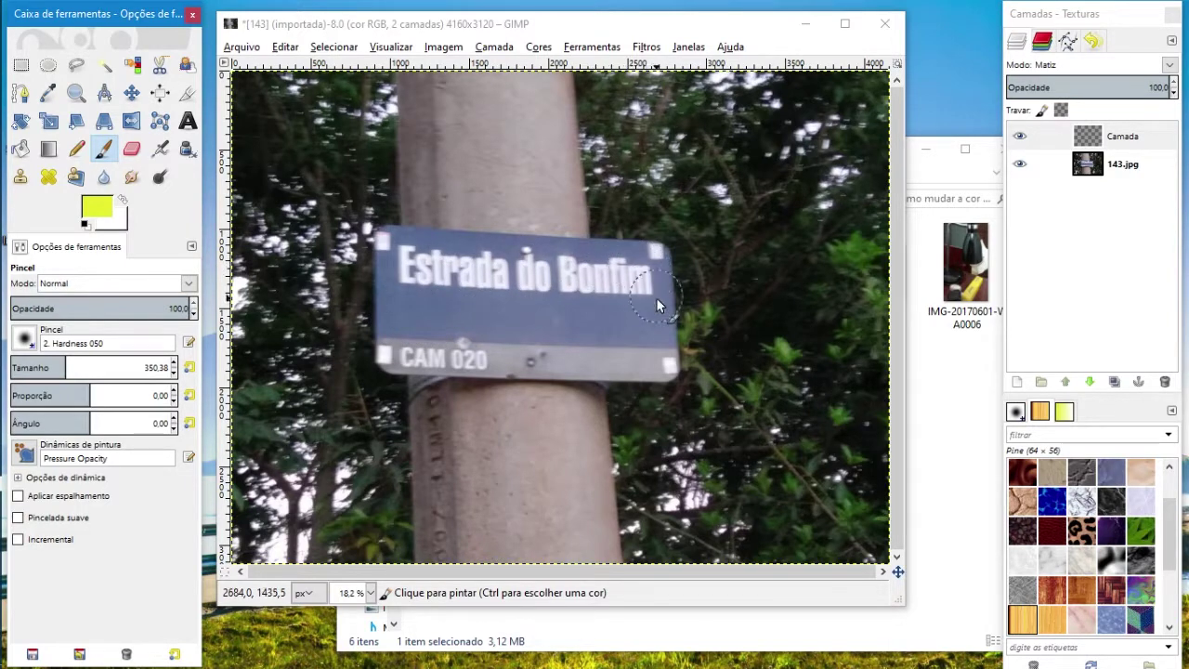
# Brush yellow hue over the sign's letters, middle, lower-left area and blue right side.
pyautogui.moveTo(405, 332); pyautogui.dragTo(419, 329)
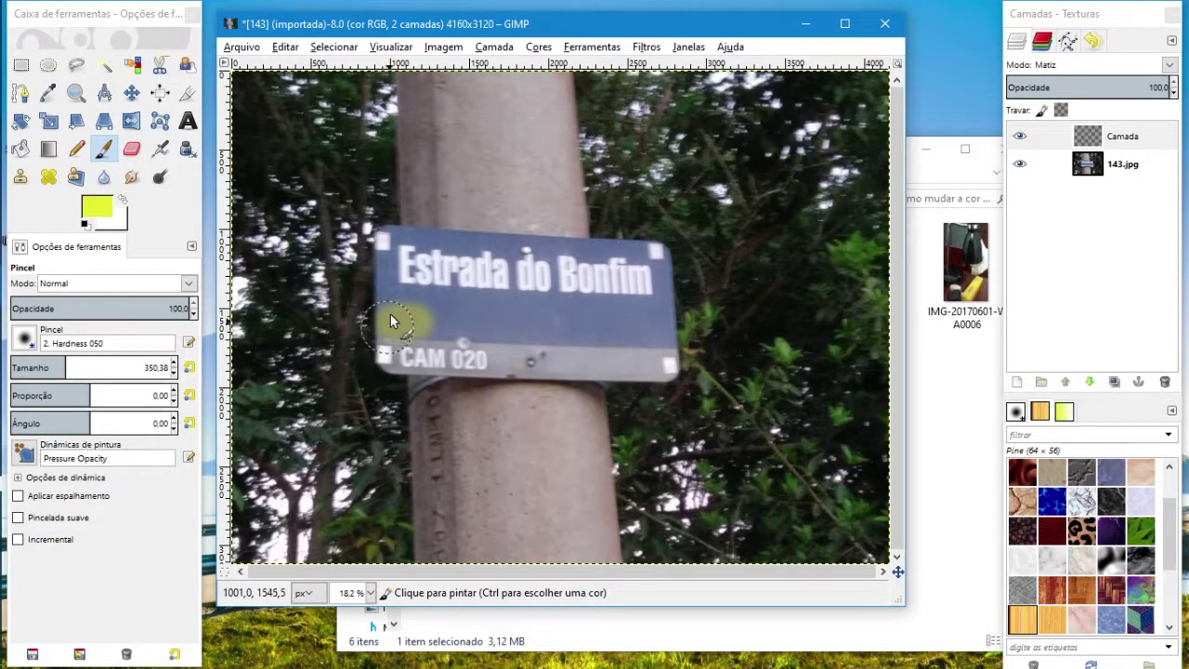
pyautogui.moveTo(390, 249); pyautogui.dragTo(595, 248)
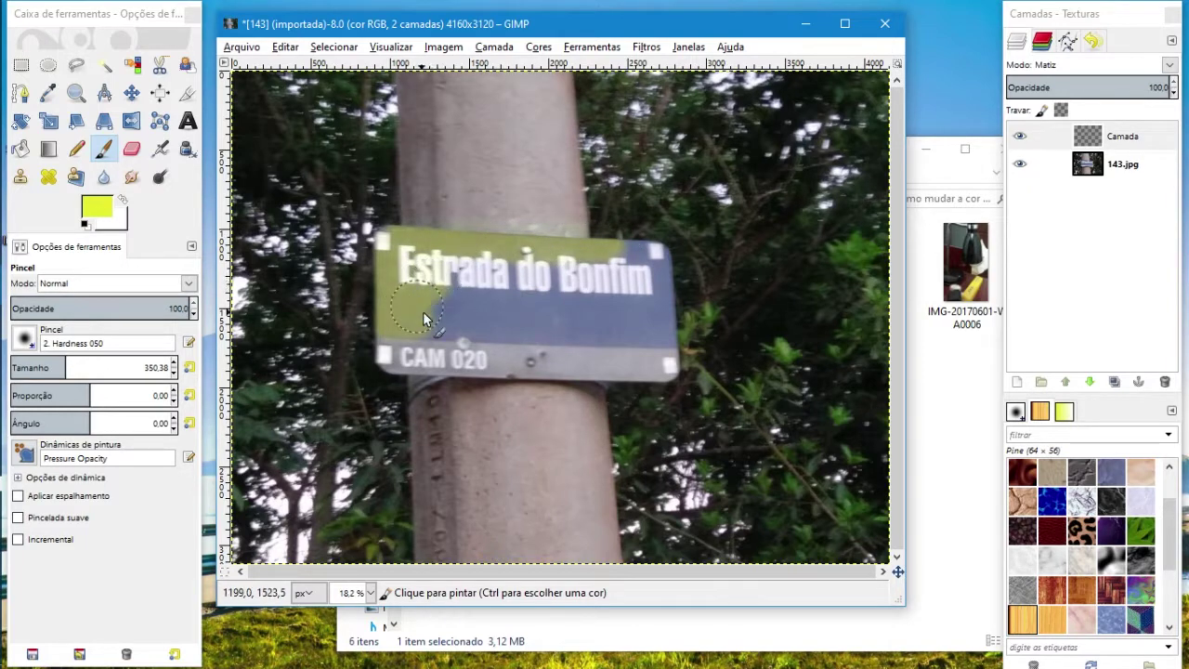
pyautogui.moveTo(420, 316); pyautogui.dragTo(456, 325)
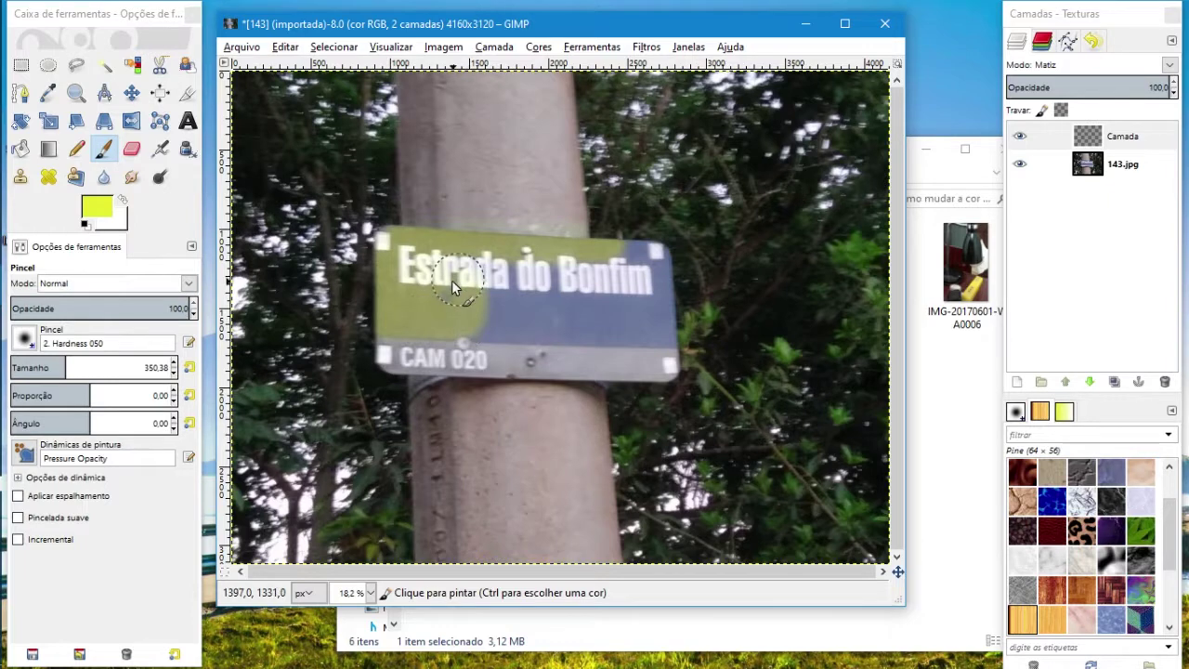
pyautogui.moveTo(480, 294); pyautogui.dragTo(540, 300)
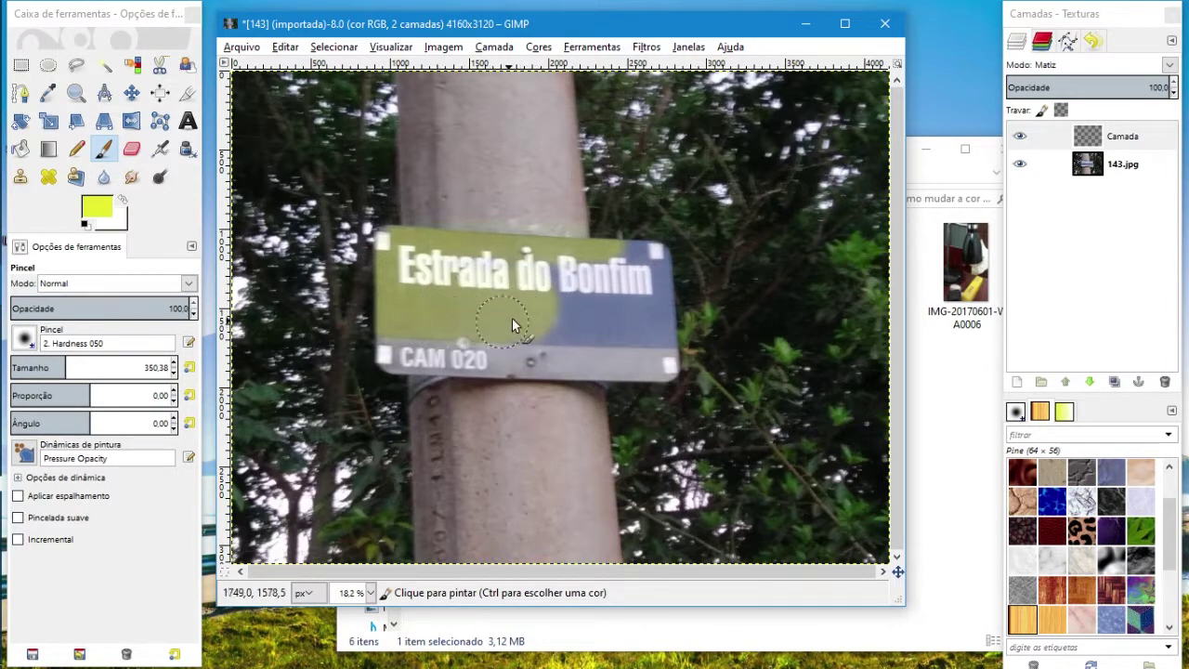
pyautogui.moveTo(531, 326); pyautogui.dragTo(560, 327)
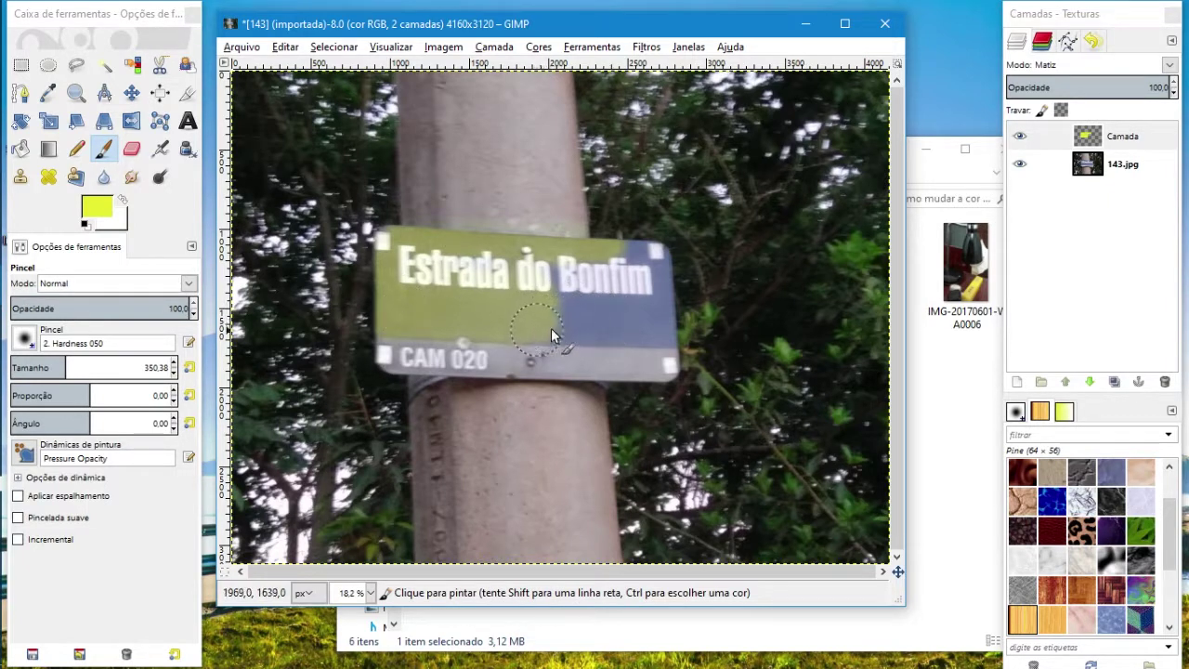
pyautogui.moveTo(661, 332)
pyautogui.mouseDown()
pyautogui.moveTo(604, 256)
pyautogui.moveTo(595, 274)
pyautogui.moveTo(519, 291)
pyautogui.moveTo(643, 292)
pyautogui.mouseUp()
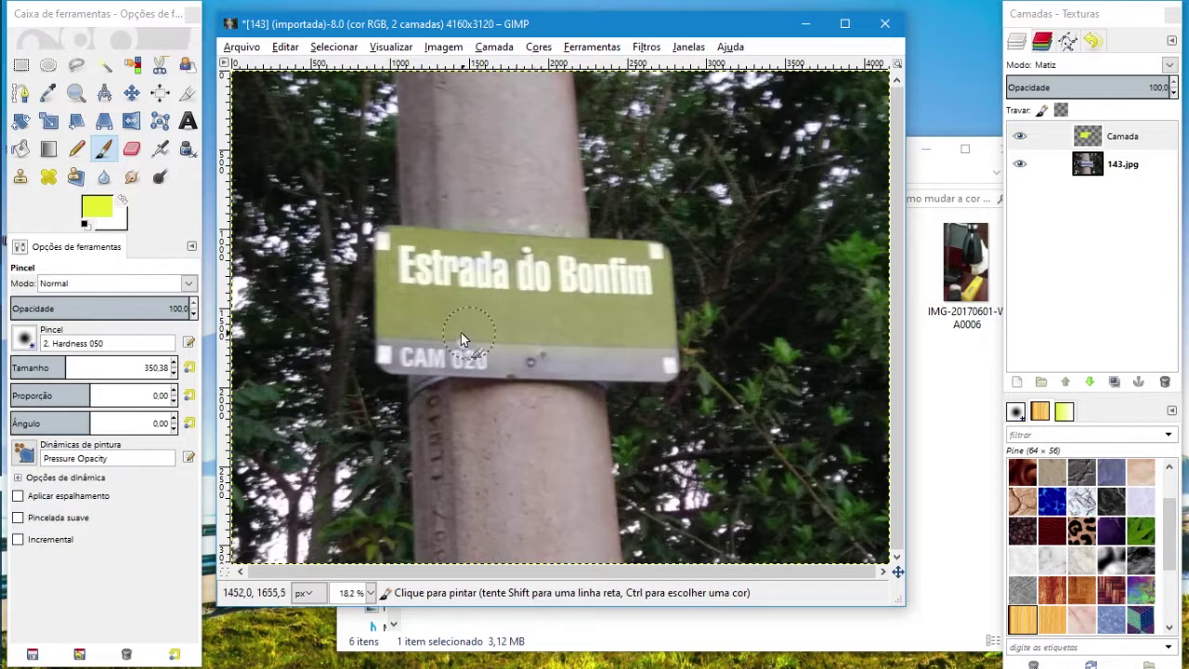
pyautogui.moveTo(403, 330); pyautogui.dragTo(432, 244)
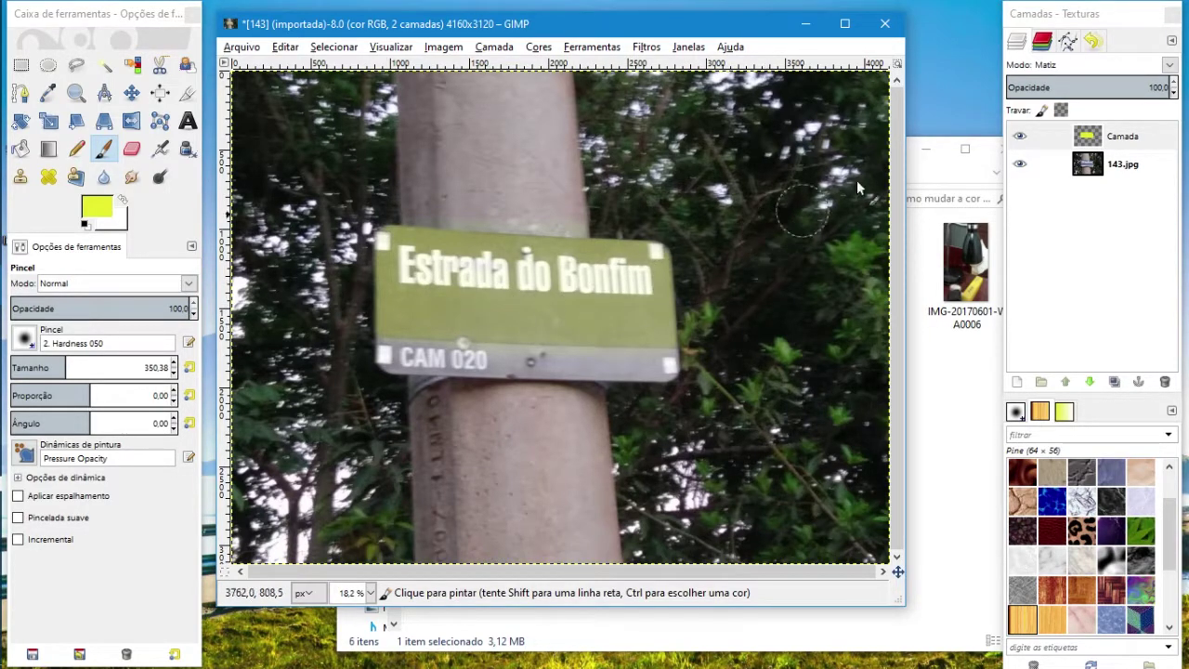
pyautogui.rightClick(1094, 140)
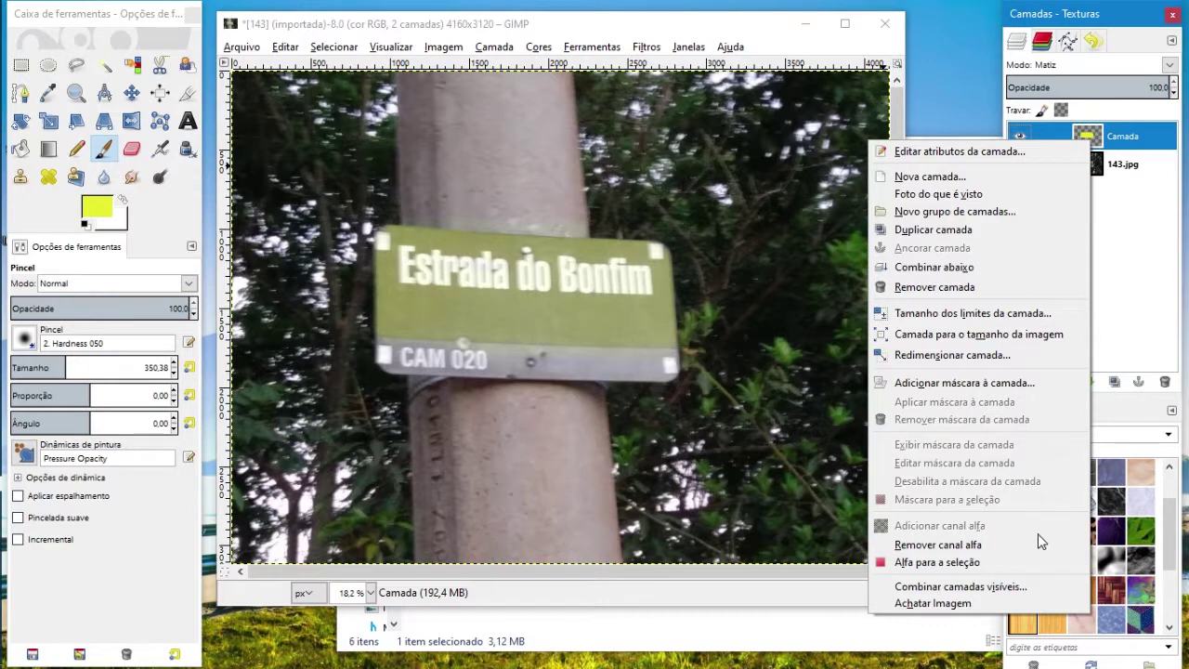
# Select the layer's painted area with Alpha to Selection and bucket-fill it green (25e737).
pyautogui.click(1047, 562)
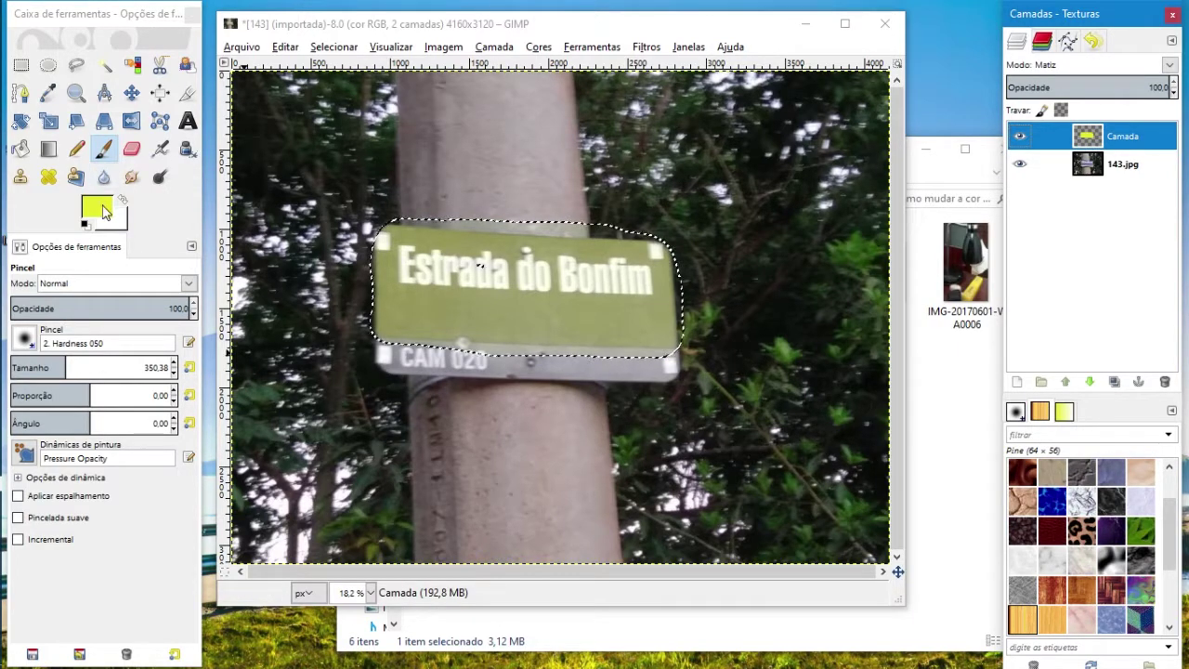
pyautogui.click(101, 206)
pyautogui.click(165, 231)
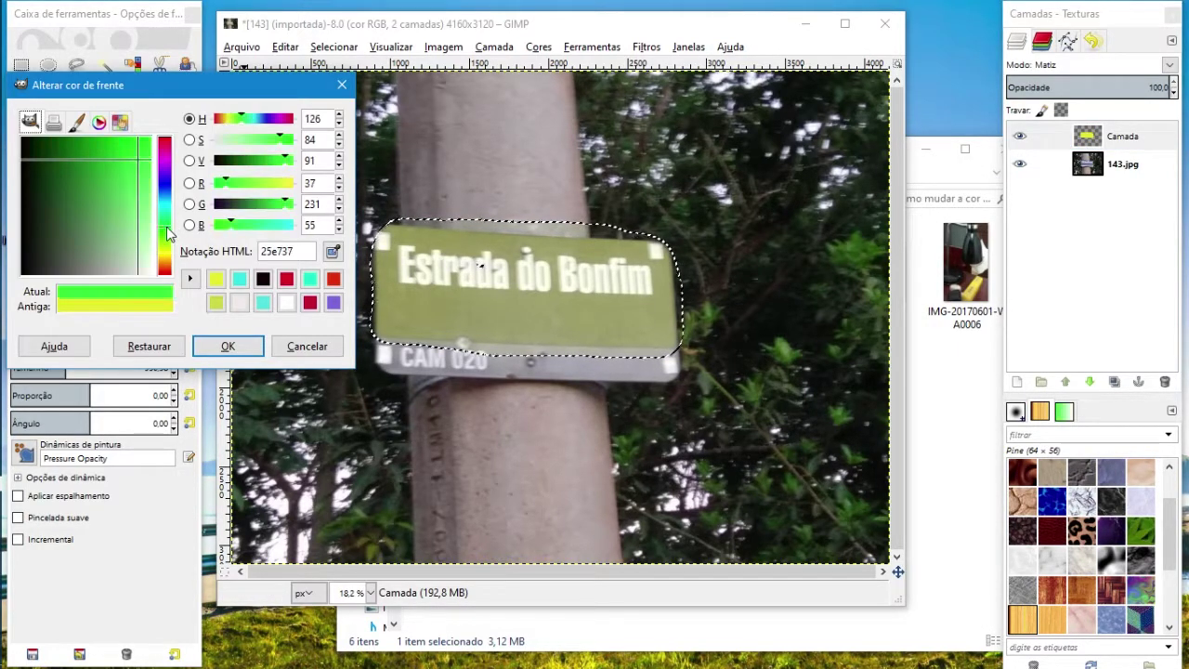
pyautogui.click(228, 344)
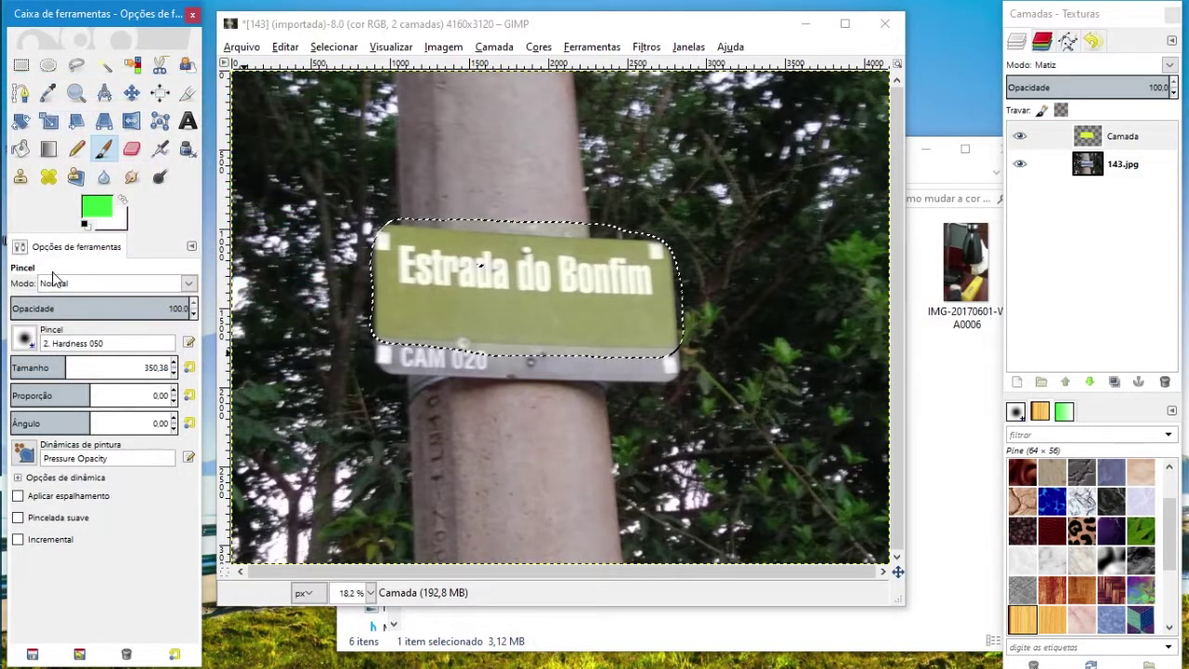
pyautogui.click(21, 149)
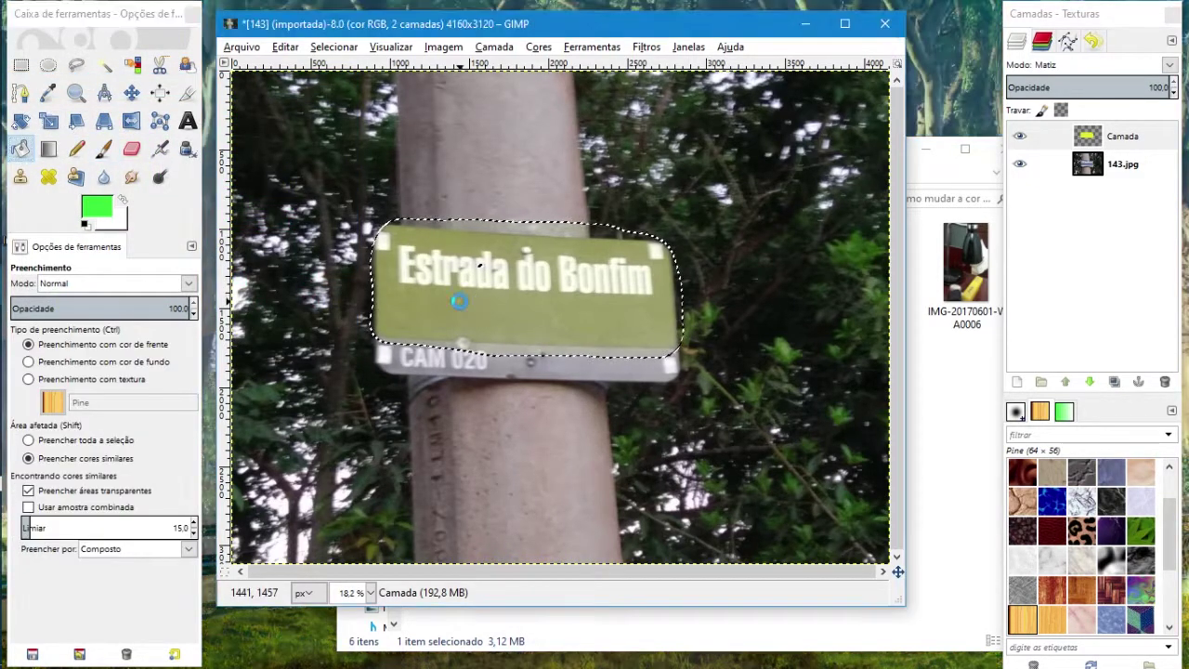
pyautogui.click(428, 314)
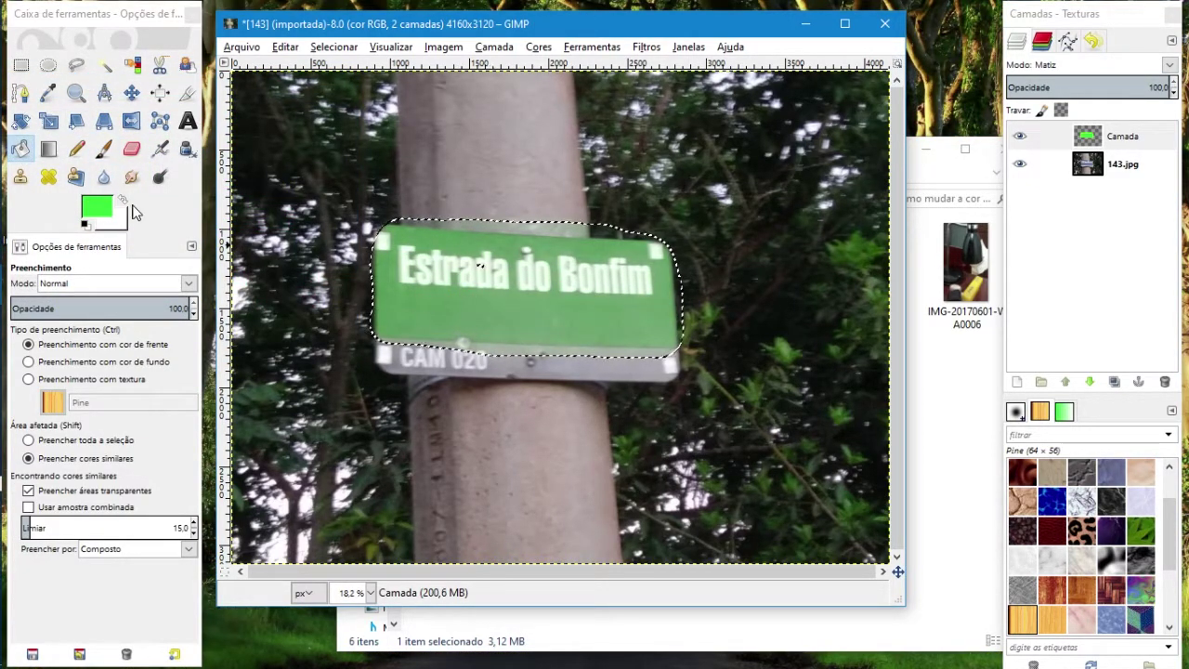
# Change the foreground to red and bucket-fill the sign and its leftover green spots.
pyautogui.click(97, 206)
pyautogui.moveTo(165, 245); pyautogui.dragTo(165, 272)
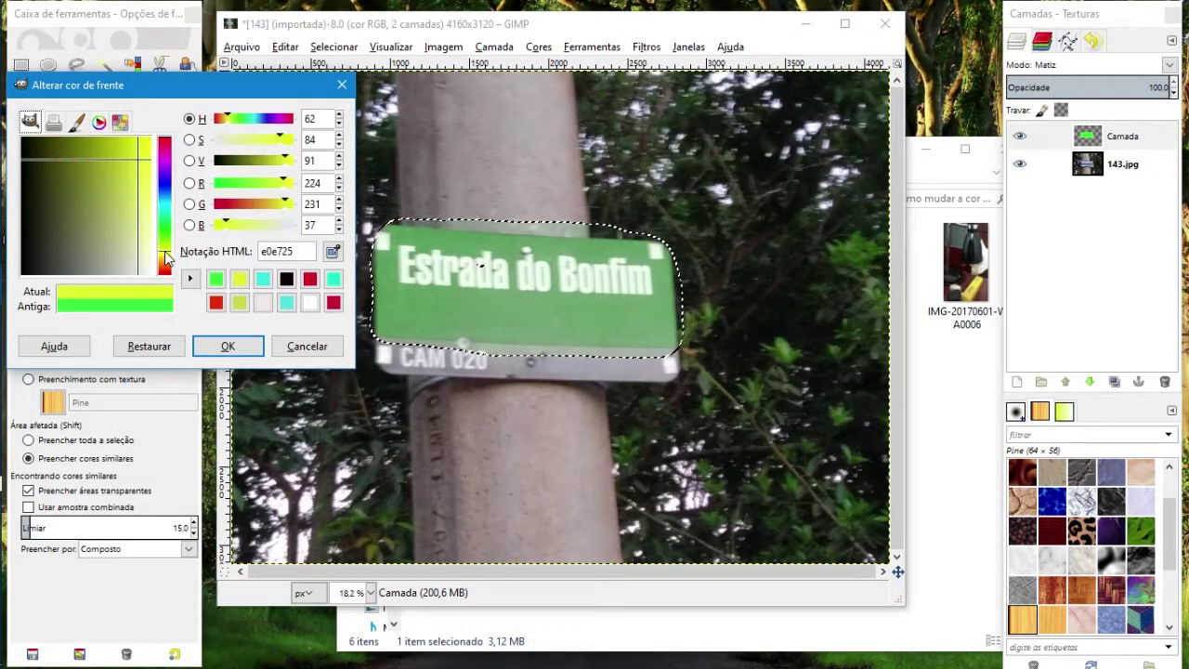
pyautogui.click(227, 347)
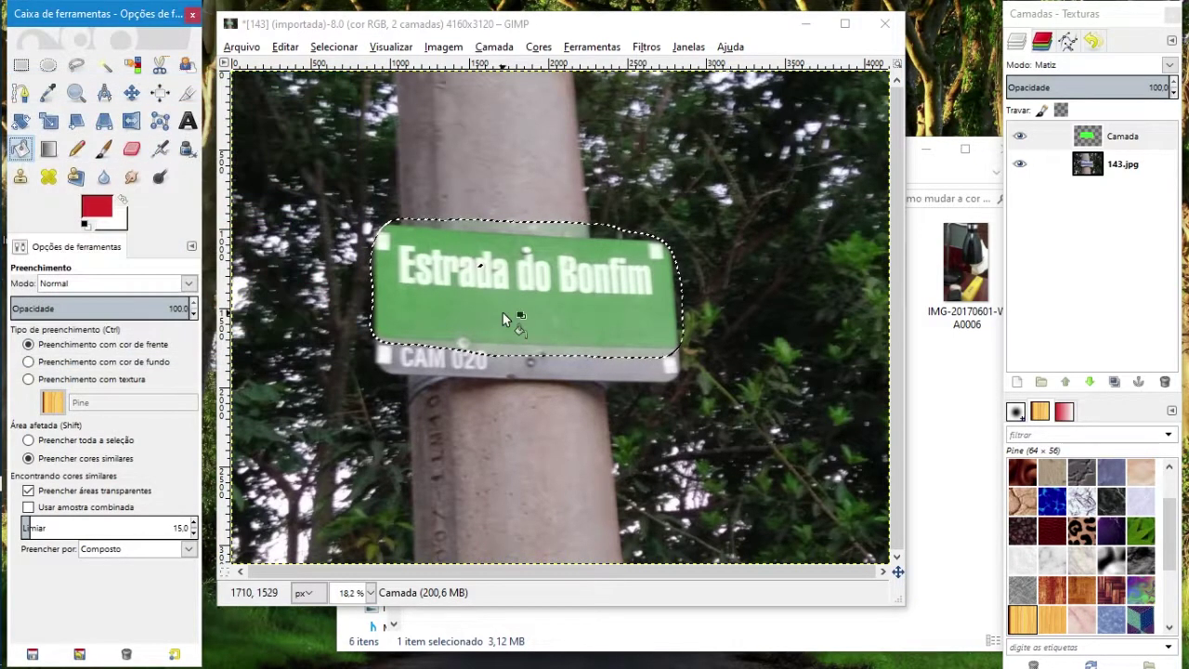
pyautogui.click(502, 314)
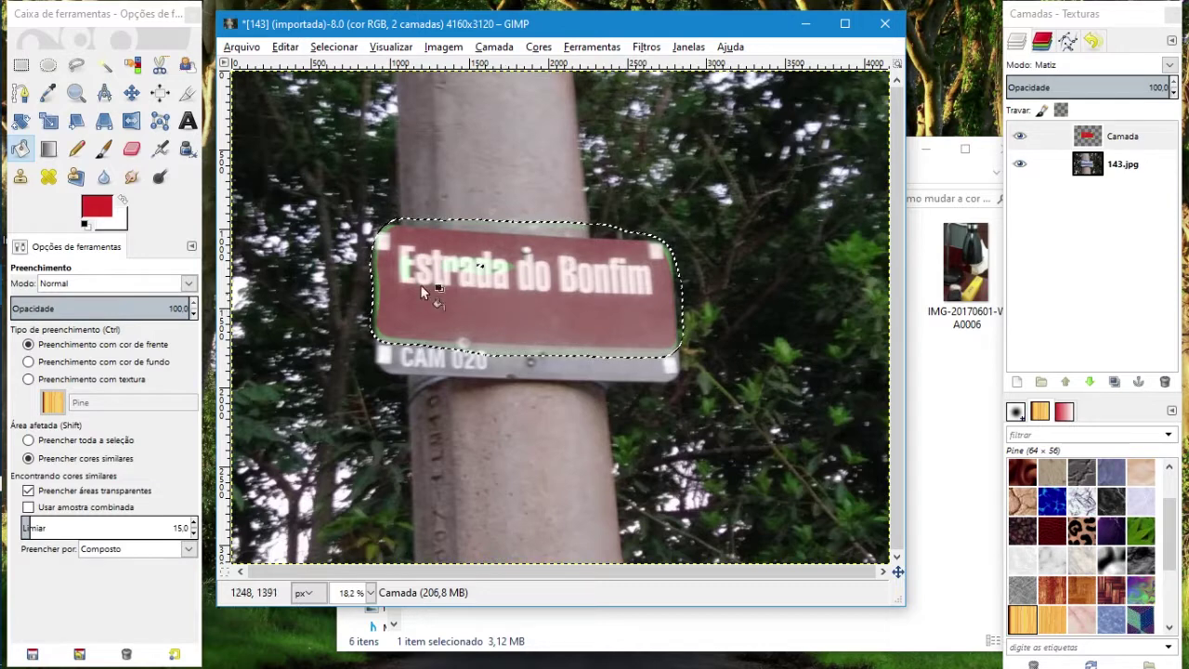
pyautogui.click(379, 298)
pyautogui.click(379, 299)
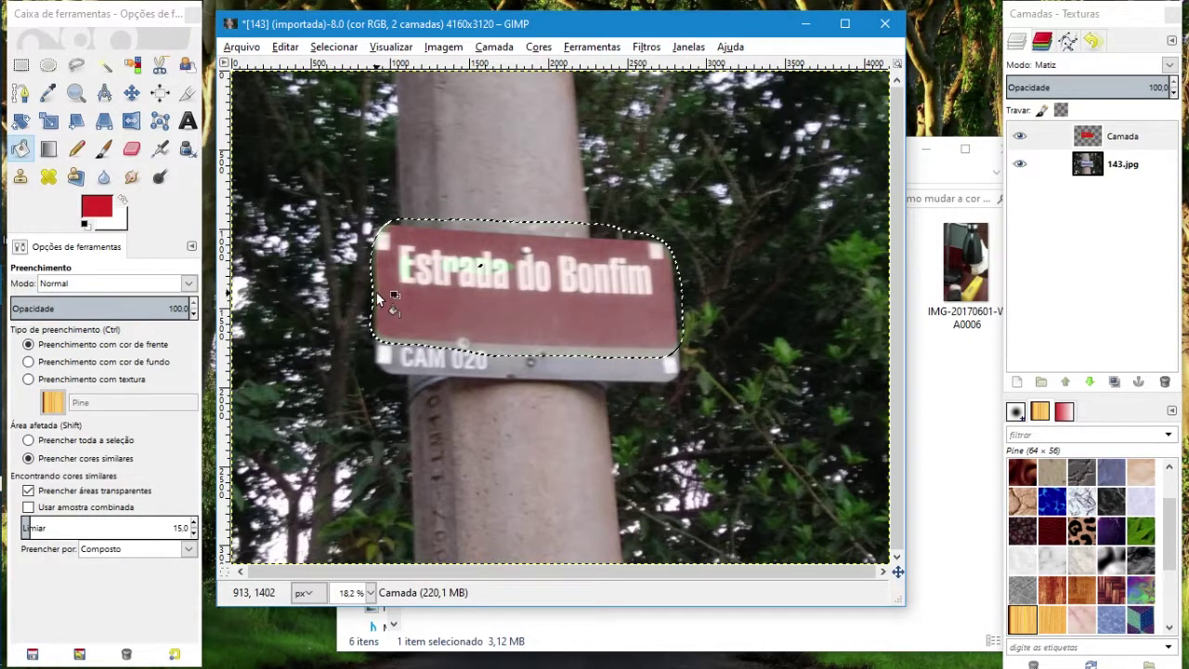
pyautogui.click(439, 278)
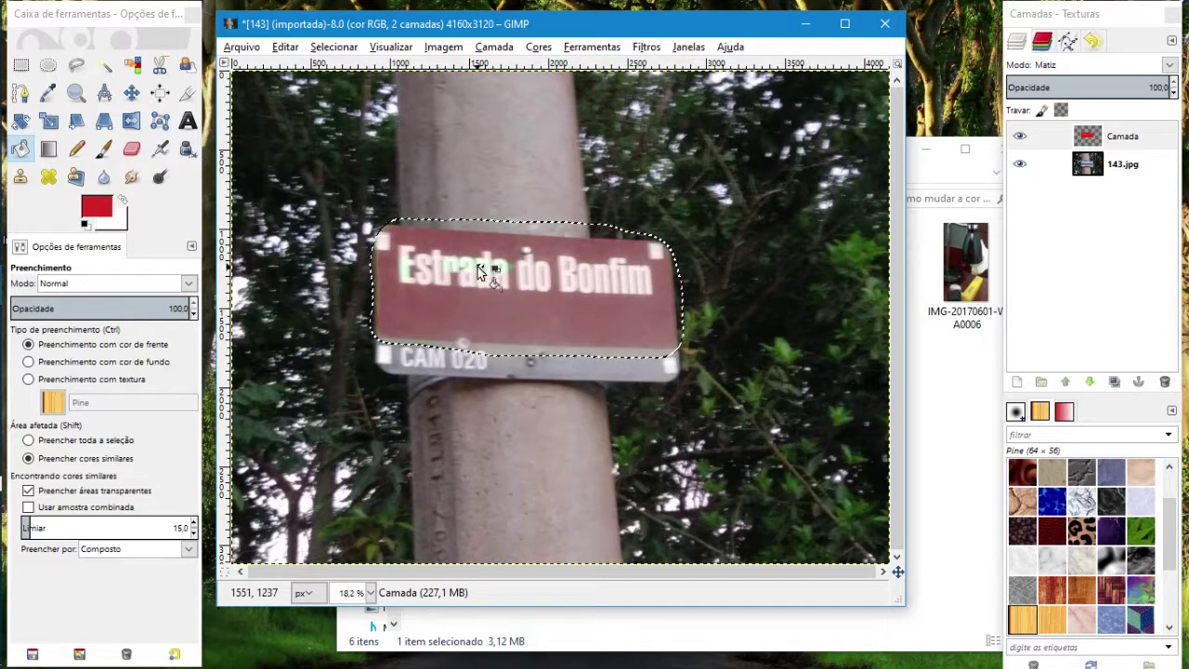
# Undo a stray red fill on the letter 'd', then close the sign photo without saving.
pyautogui.click(511, 268)
pyautogui.hotkey('ctrl', 'z')
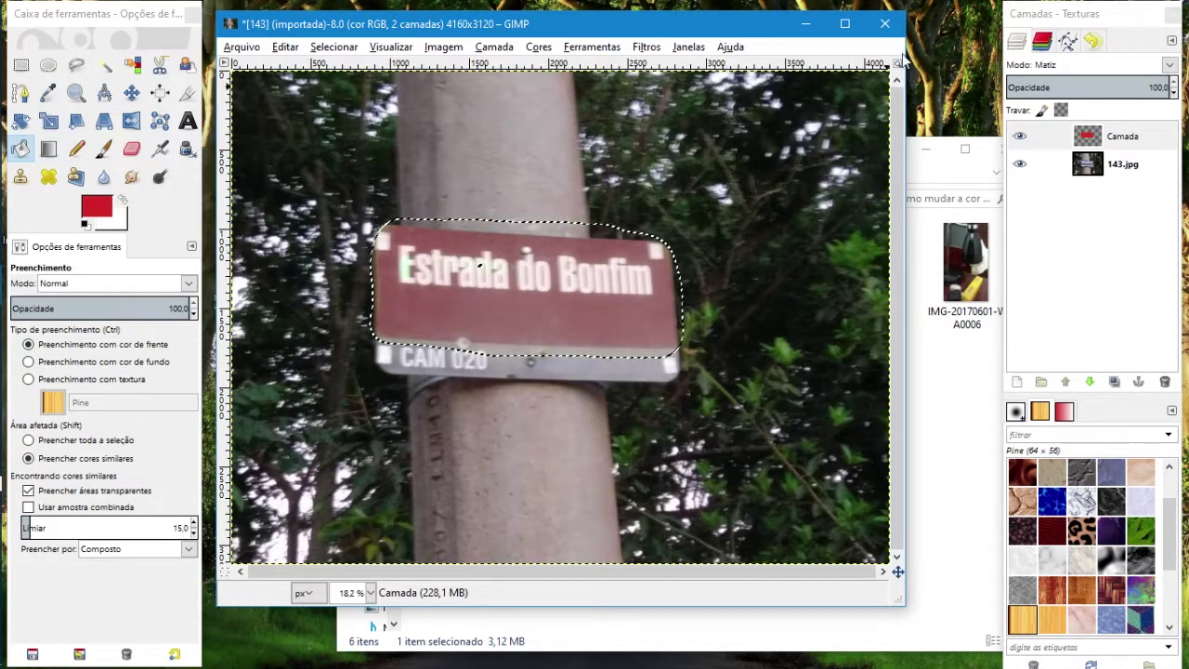
pyautogui.click(884, 23)
pyautogui.click(566, 404)
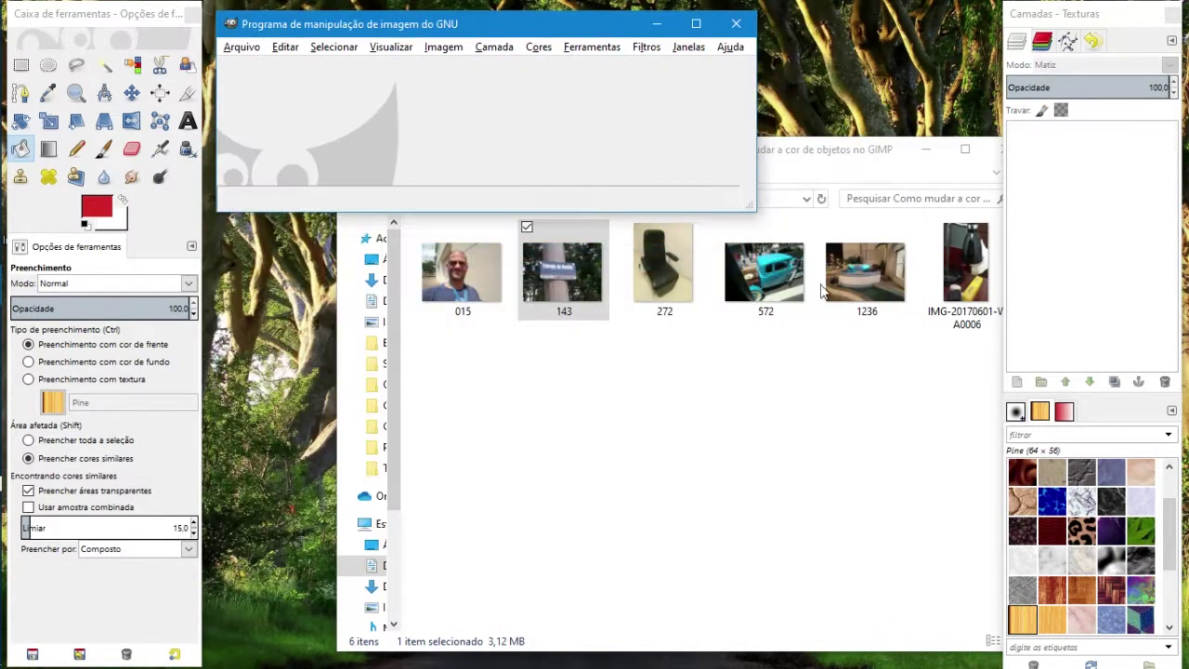
# Open the 572.jpg car photo and start a new transparent layer.
pyautogui.click(801, 312)
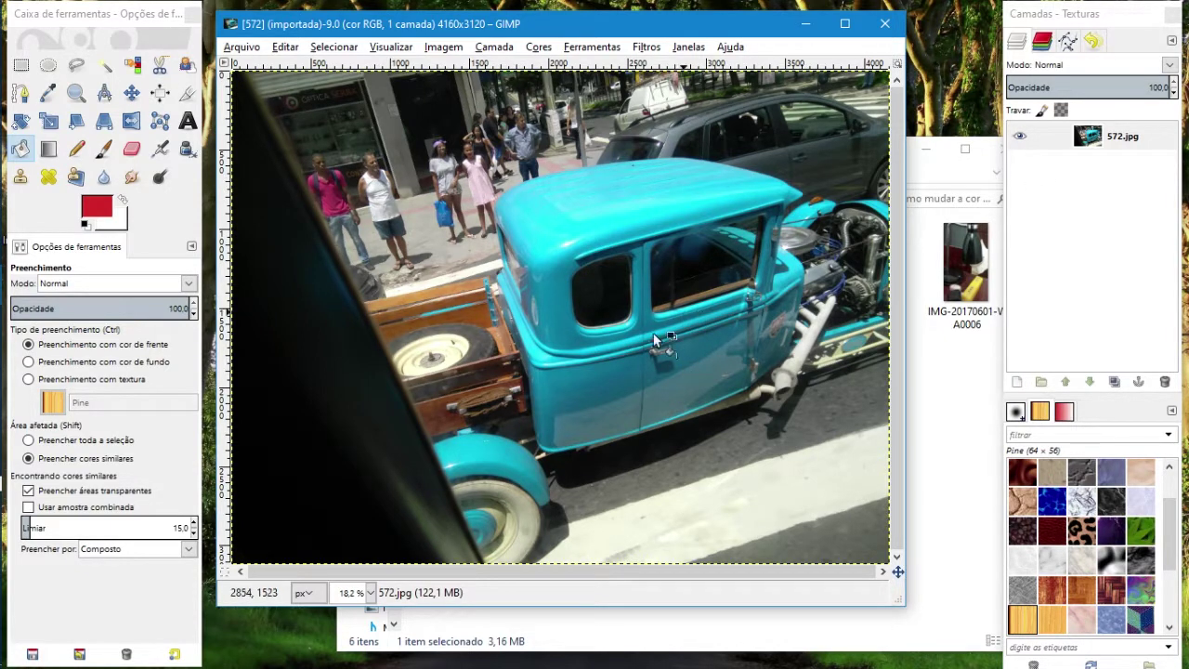
pyautogui.click(1017, 385)
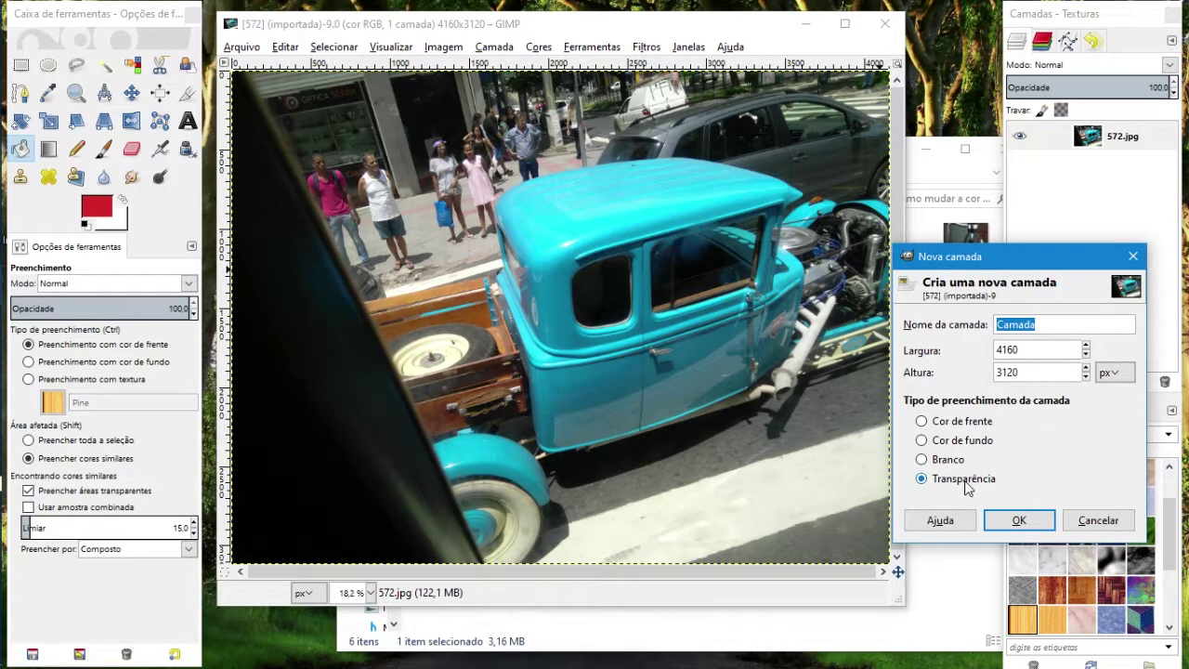
# Replace the first added layer with a new transparent Camada layer in Matiz (hue) mode.
pyautogui.click(1025, 520)
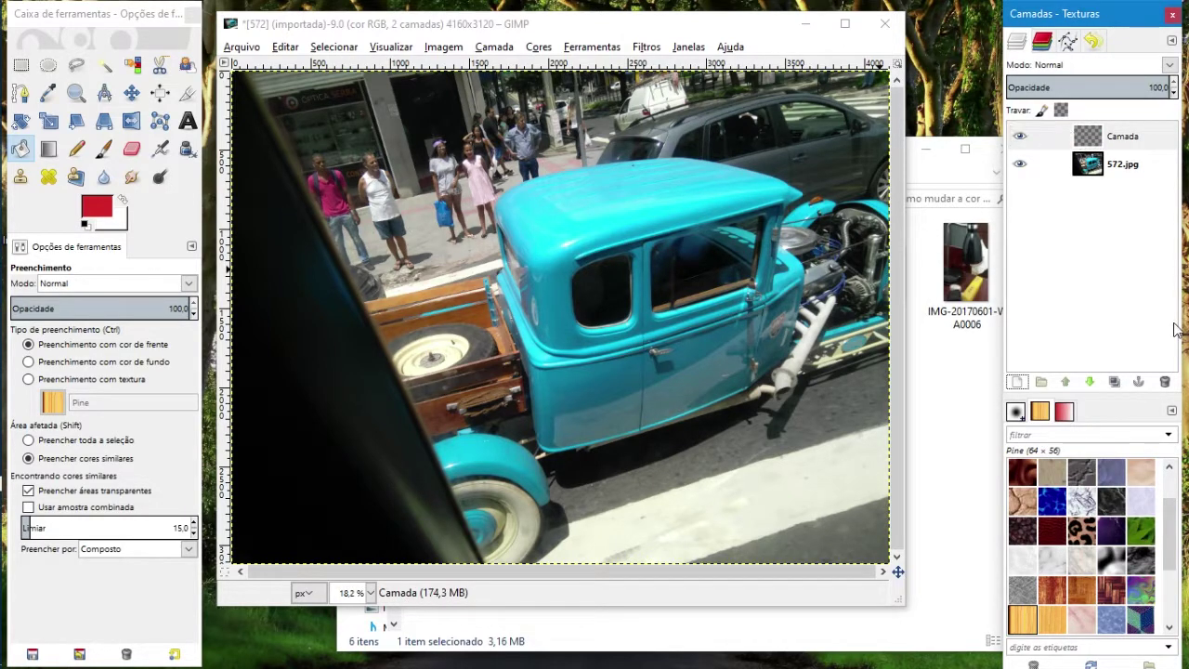
pyautogui.click(1164, 382)
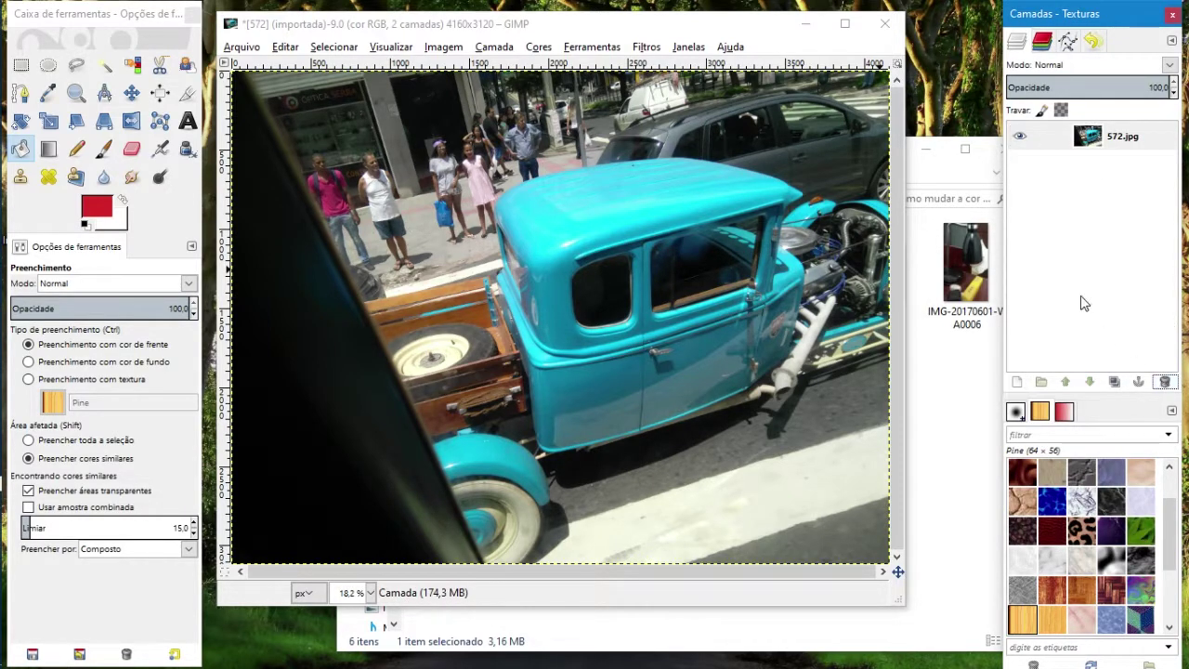
pyautogui.rightClick(1083, 170)
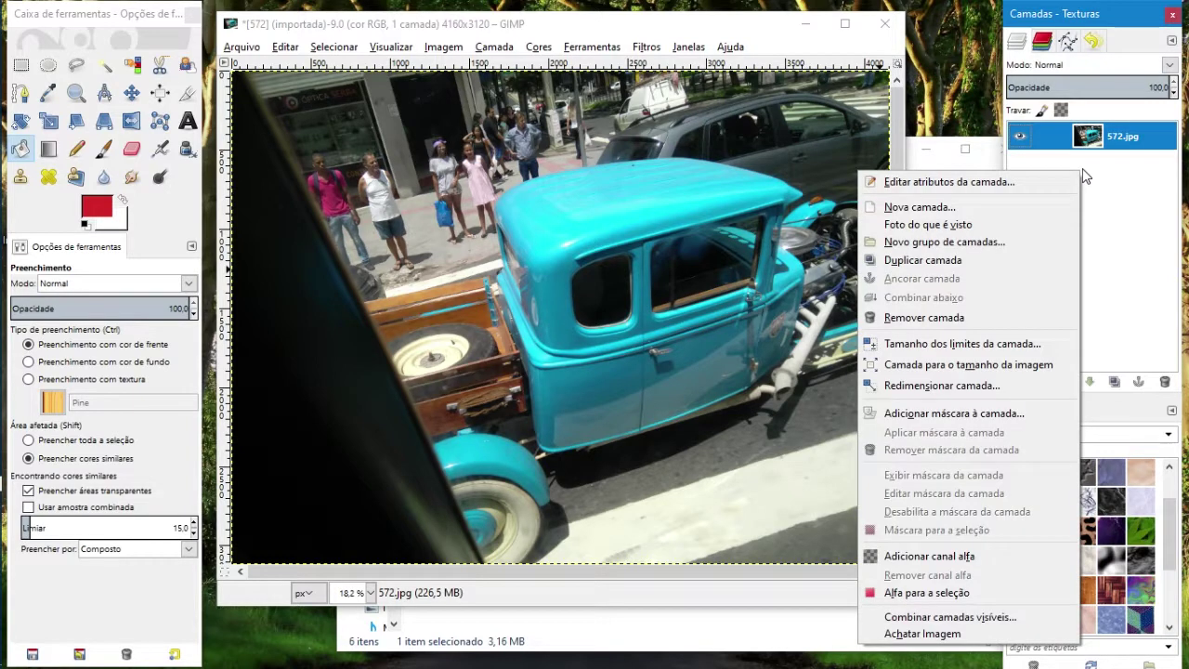
pyautogui.click(1005, 206)
pyautogui.click(1013, 346)
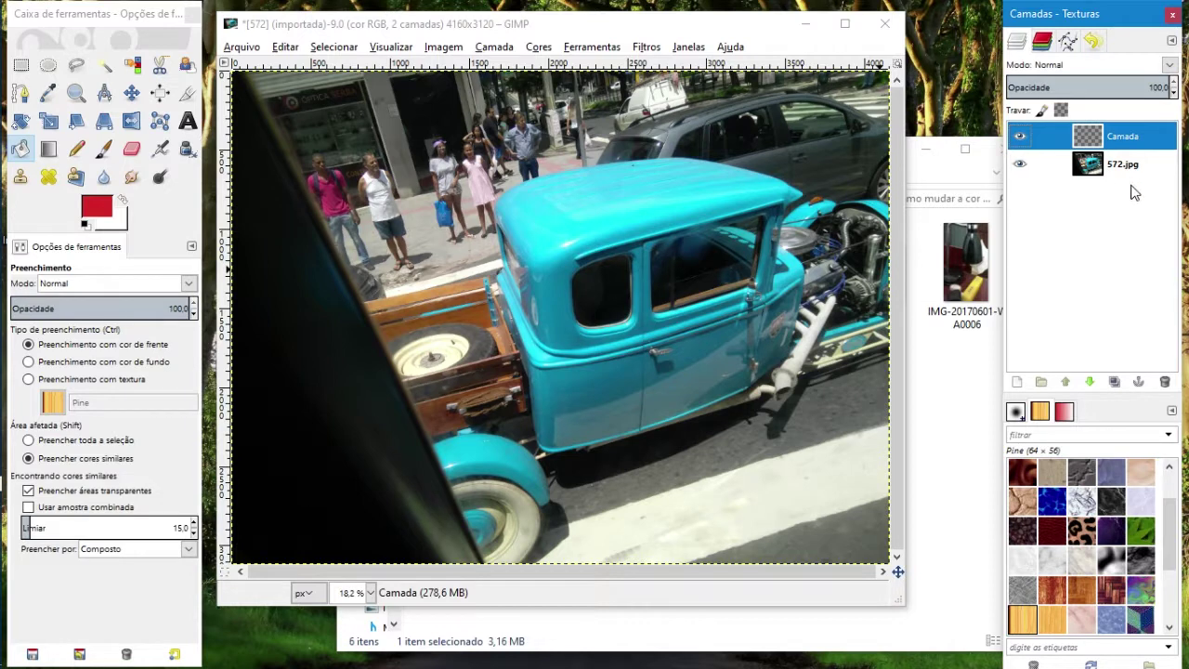
pyautogui.click(1166, 65)
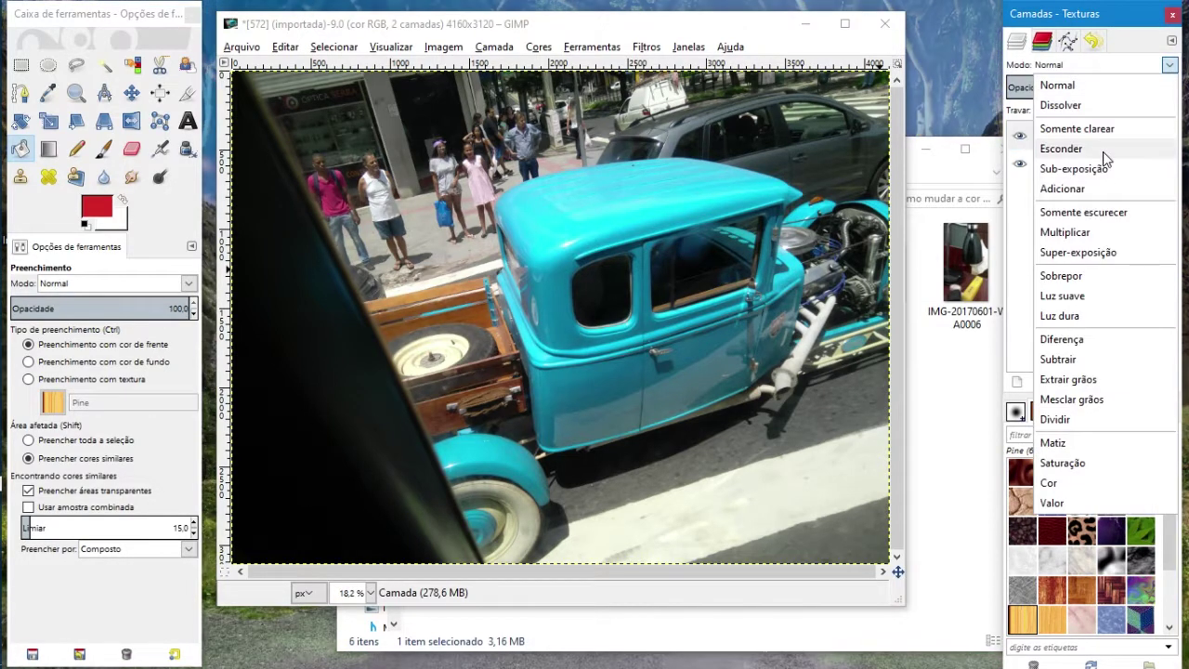
pyautogui.click(1068, 446)
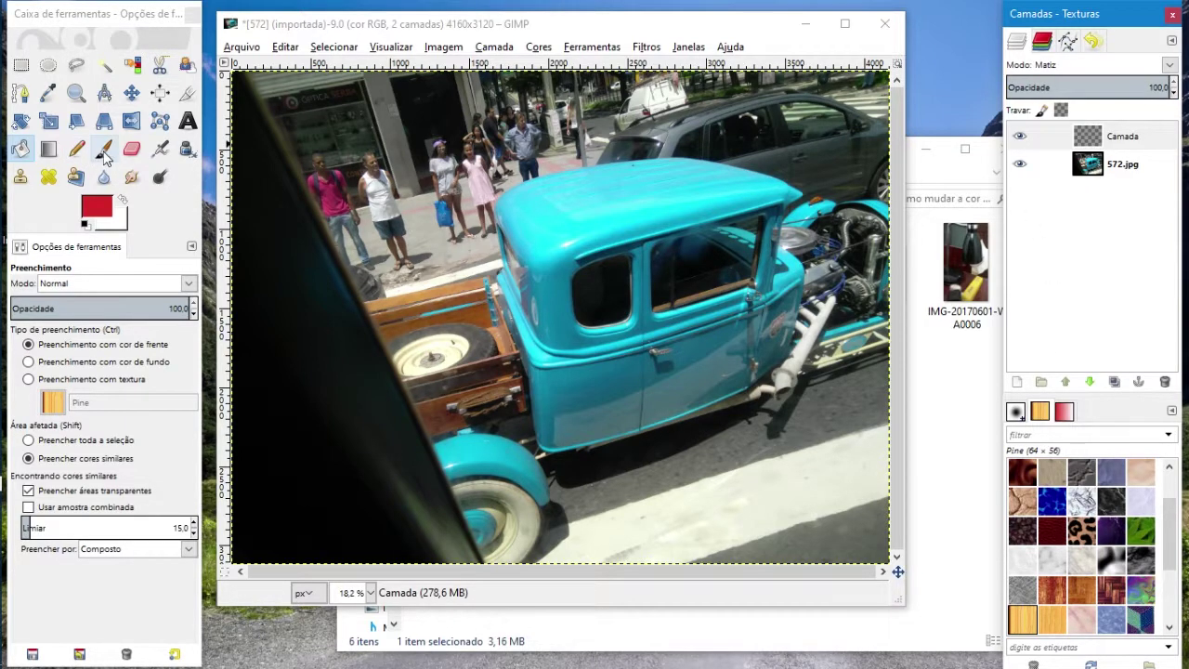
pyautogui.click(104, 152)
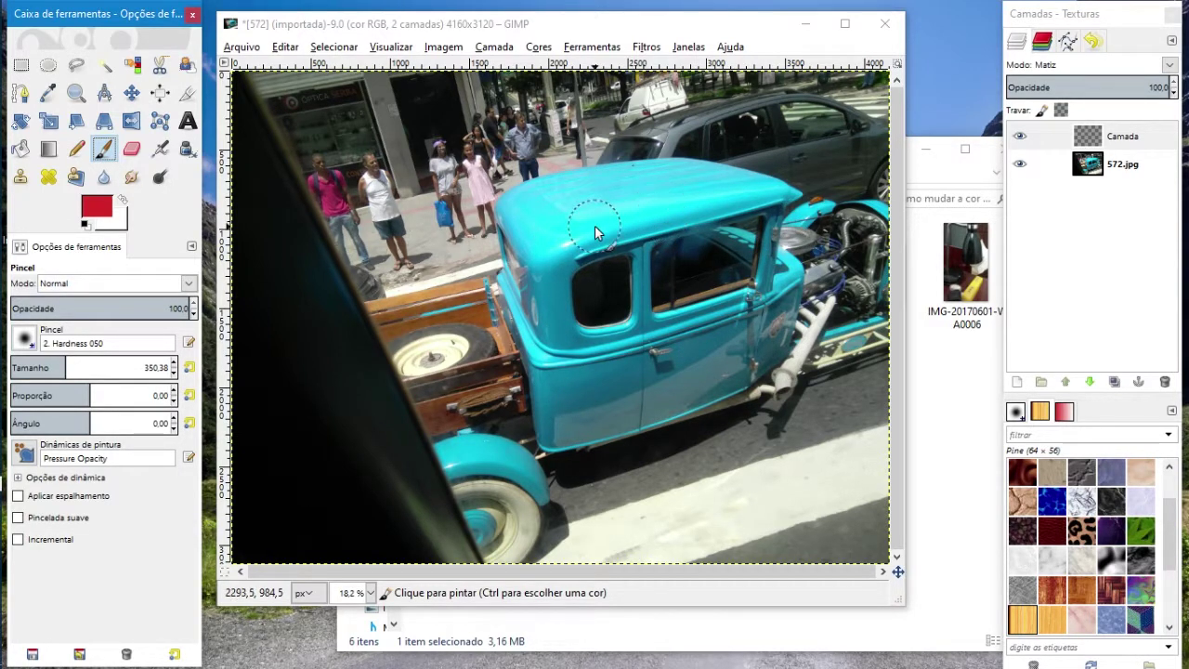
# Brush red over the truck's roof, window pillars, cab's left edge and engine-side body.
pyautogui.moveTo(556, 235)
pyautogui.mouseDown()
pyautogui.moveTo(673, 206)
pyautogui.moveTo(557, 239)
pyautogui.mouseUp()
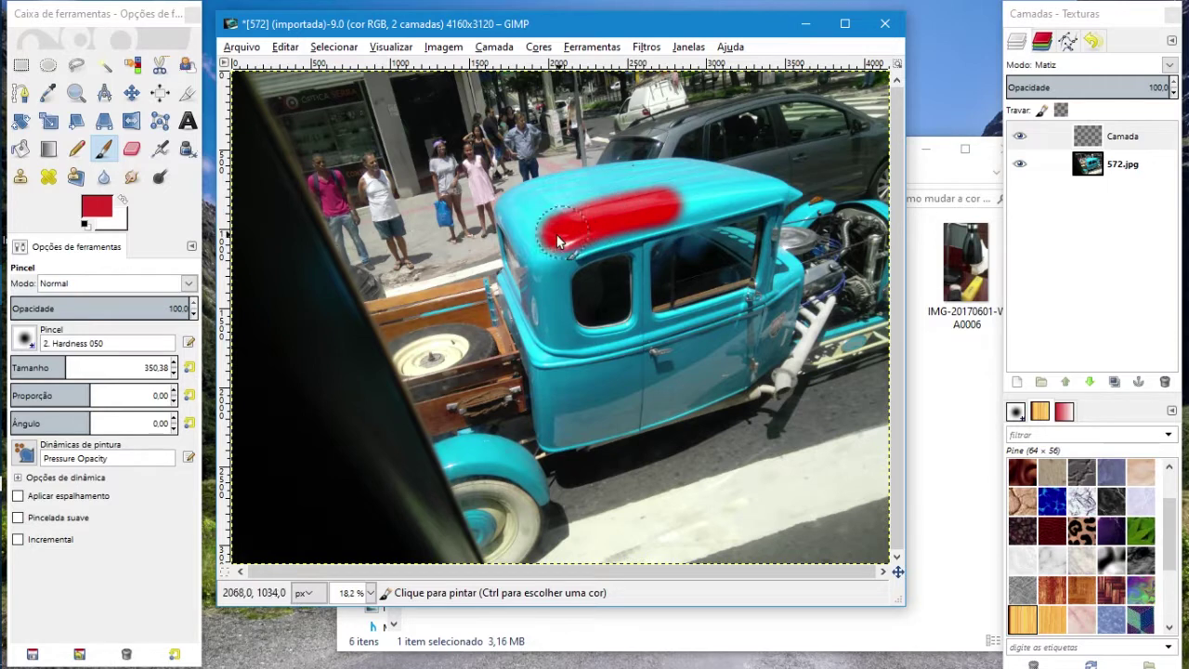
pyautogui.moveTo(570, 288)
pyautogui.mouseDown()
pyautogui.moveTo(648, 279)
pyautogui.moveTo(570, 344)
pyautogui.moveTo(520, 288)
pyautogui.mouseUp()
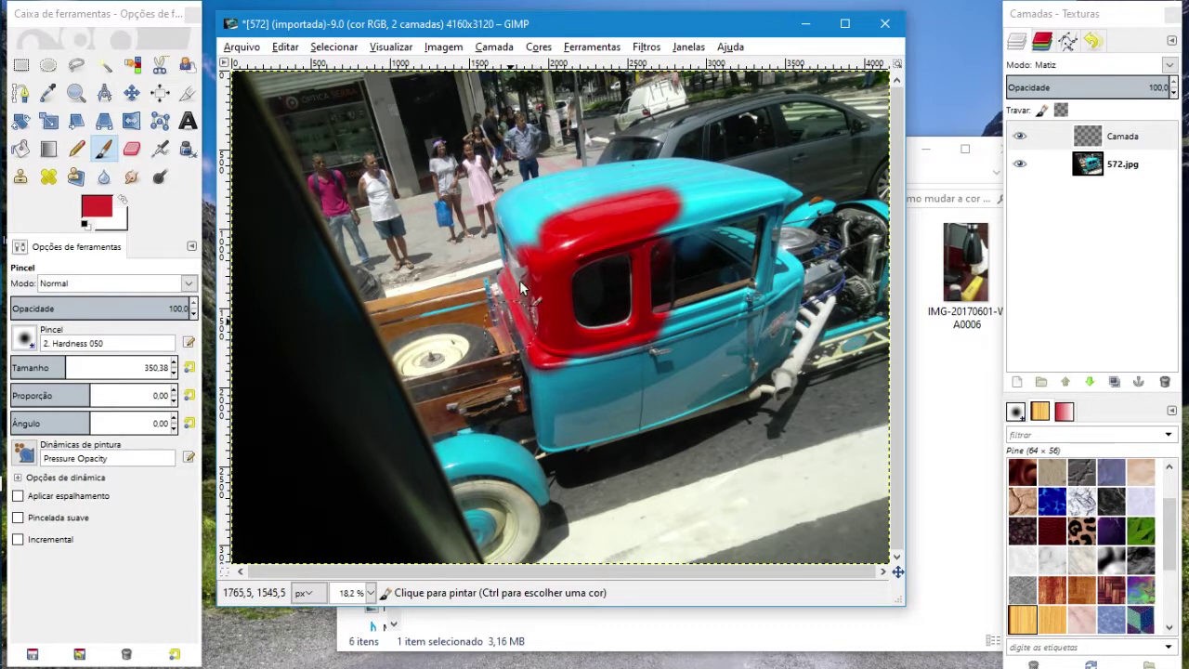
pyautogui.moveTo(535, 344)
pyautogui.mouseDown()
pyautogui.moveTo(518, 212)
pyautogui.moveTo(642, 170)
pyautogui.moveTo(589, 192)
pyautogui.moveTo(762, 223)
pyautogui.moveTo(740, 258)
pyautogui.moveTo(859, 218)
pyautogui.moveTo(836, 325)
pyautogui.moveTo(617, 372)
pyautogui.moveTo(553, 398)
pyautogui.moveTo(555, 417)
pyautogui.moveTo(464, 307)
pyautogui.moveTo(509, 312)
pyautogui.moveTo(474, 455)
pyautogui.moveTo(419, 474)
pyautogui.moveTo(479, 543)
pyautogui.mouseUp()
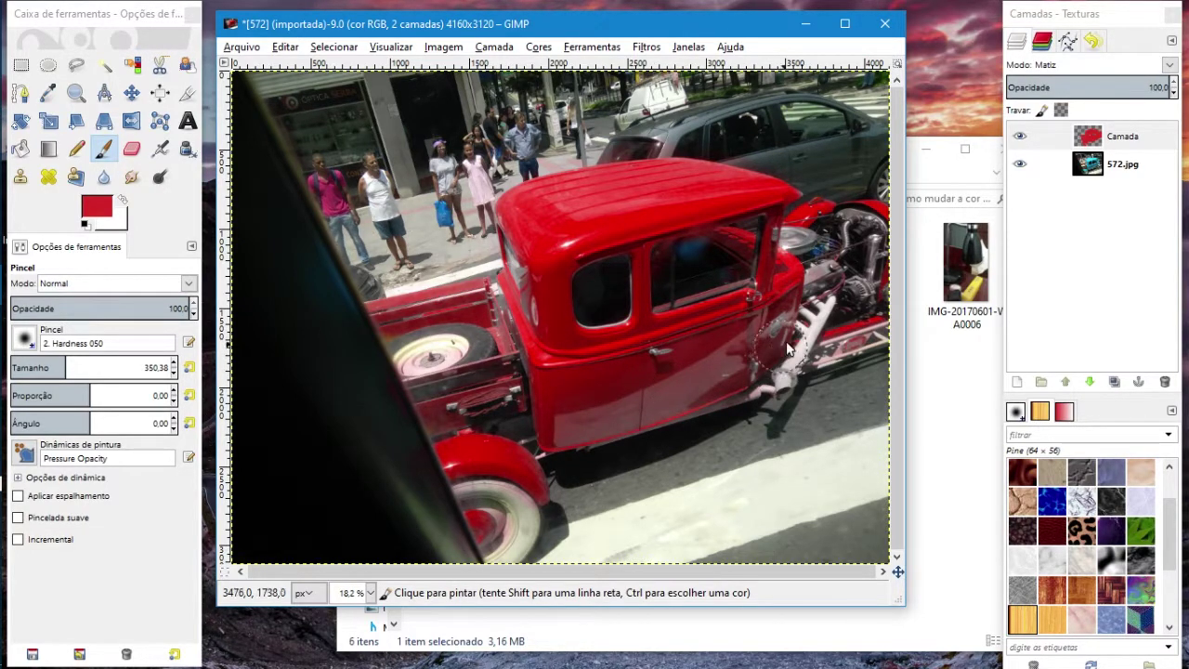
pyautogui.moveTo(782, 243)
pyautogui.mouseDown()
pyautogui.moveTo(845, 254)
pyautogui.moveTo(842, 277)
pyautogui.moveTo(816, 293)
pyautogui.mouseUp()
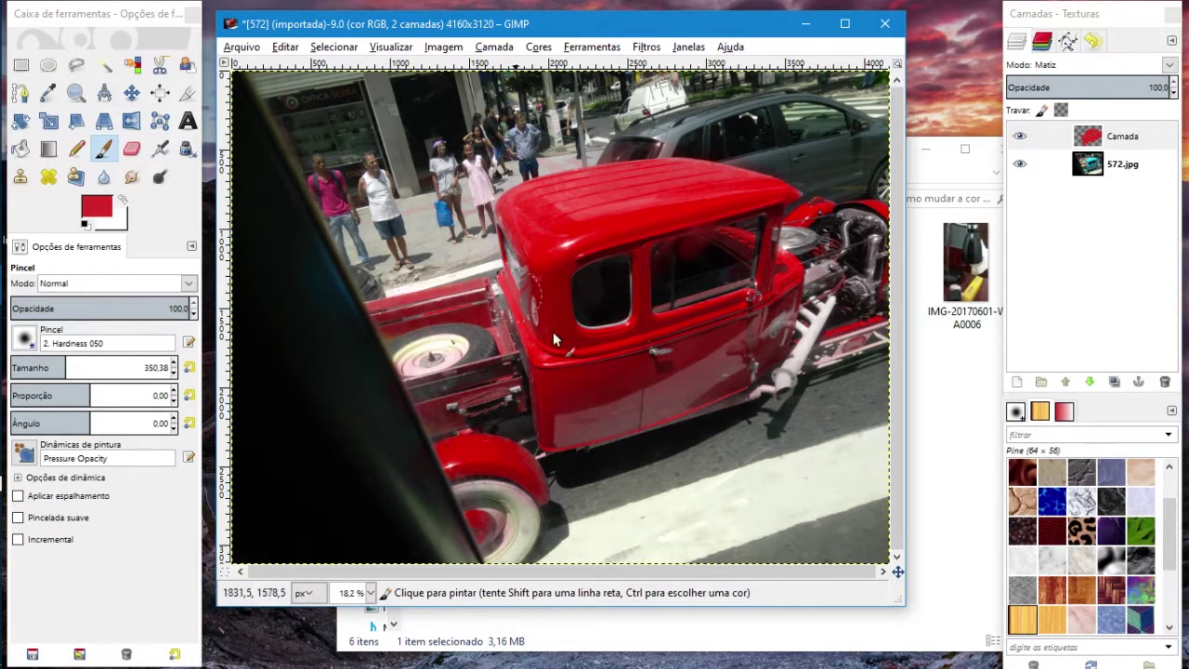
pyautogui.rightClick(1093, 137)
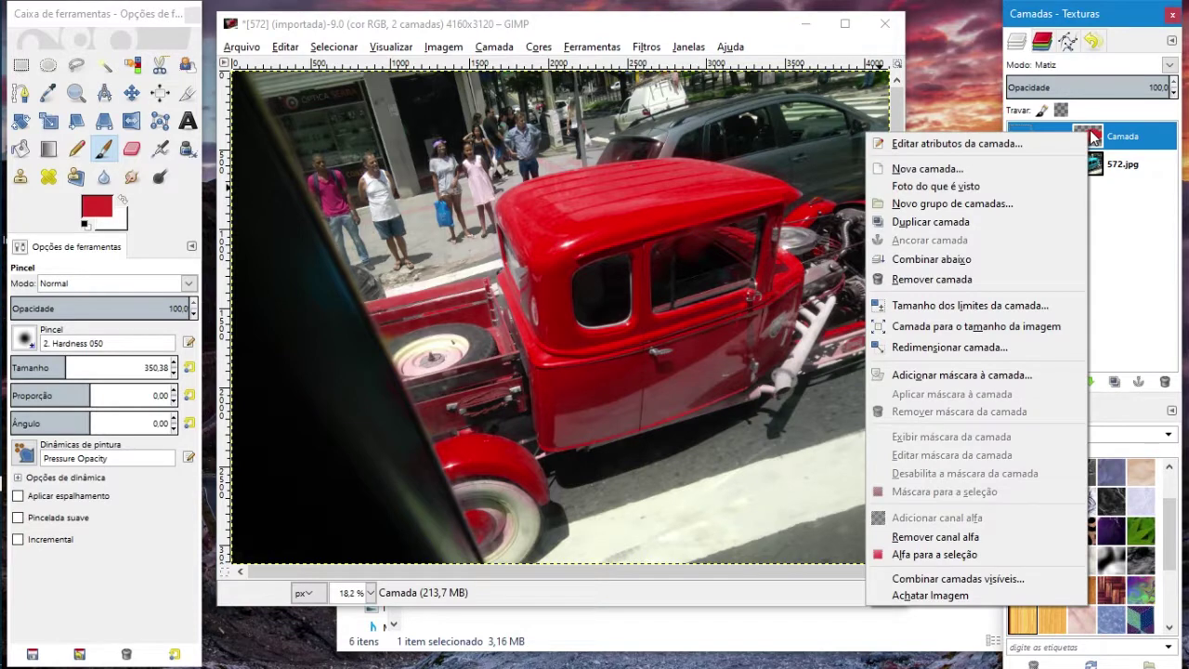
# Turn the layer's painted area into a selection and bucket-fill it with green.
pyautogui.click(992, 554)
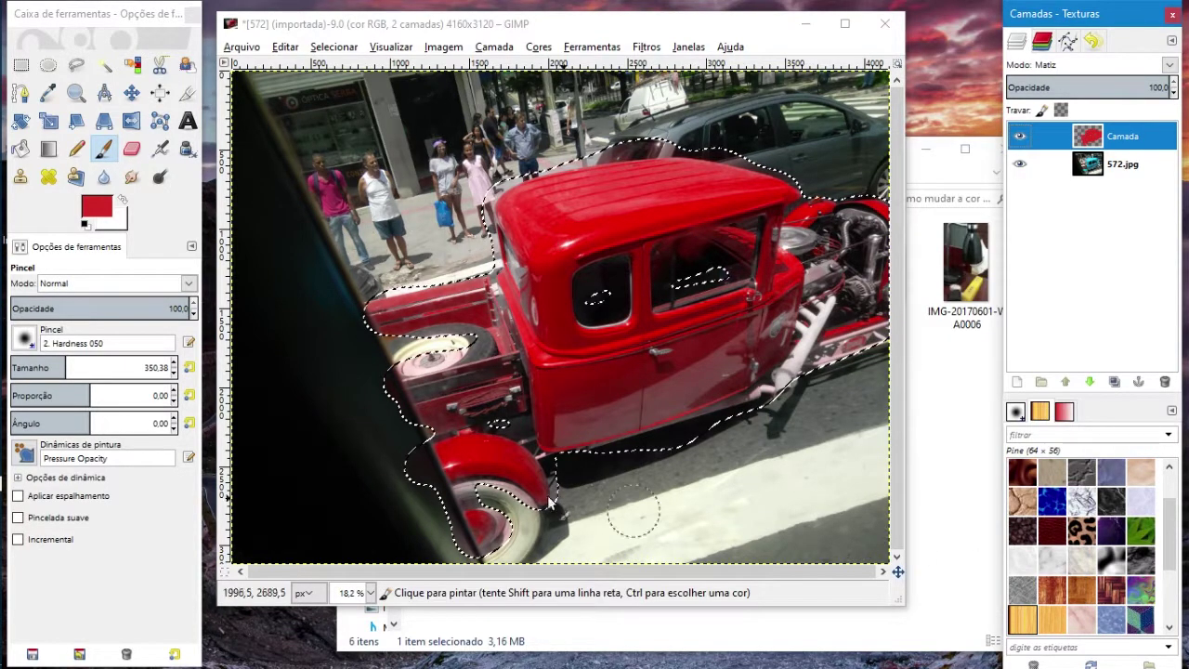
pyautogui.click(94, 203)
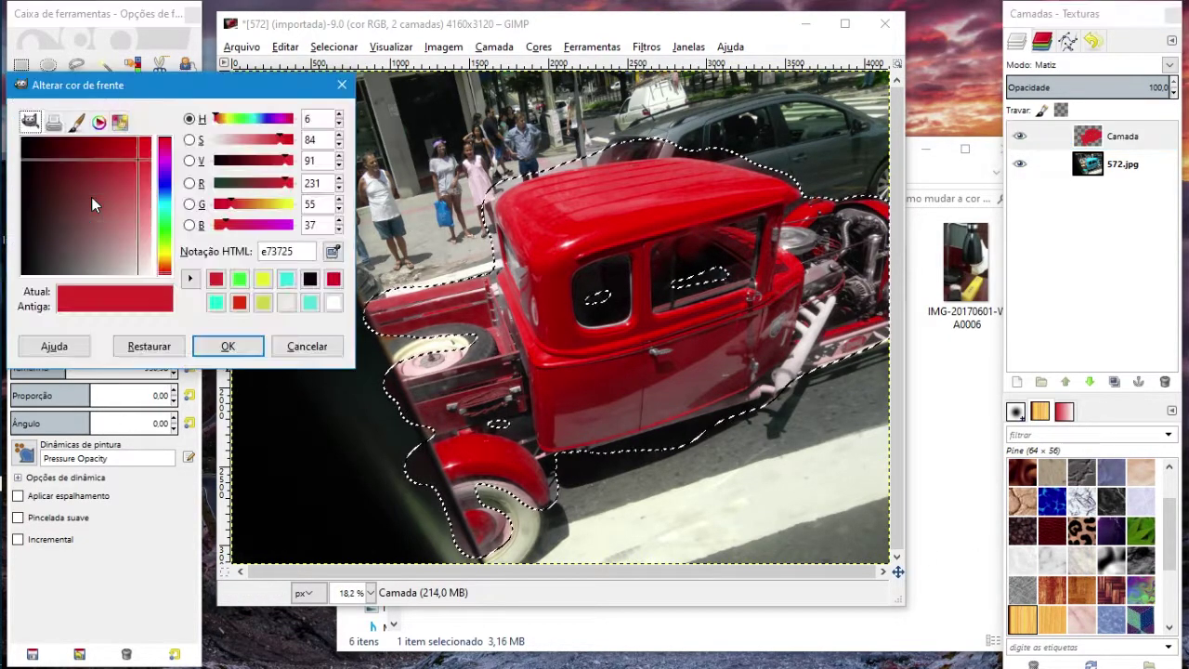
pyautogui.click(239, 278)
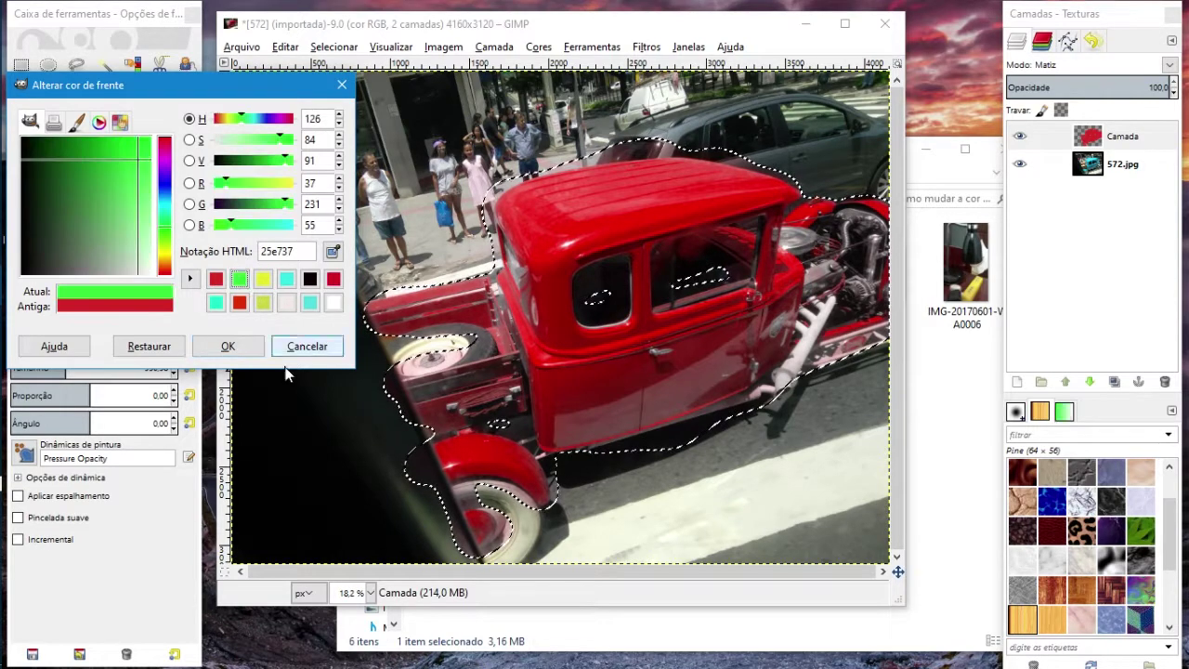
pyautogui.click(228, 345)
pyautogui.click(20, 149)
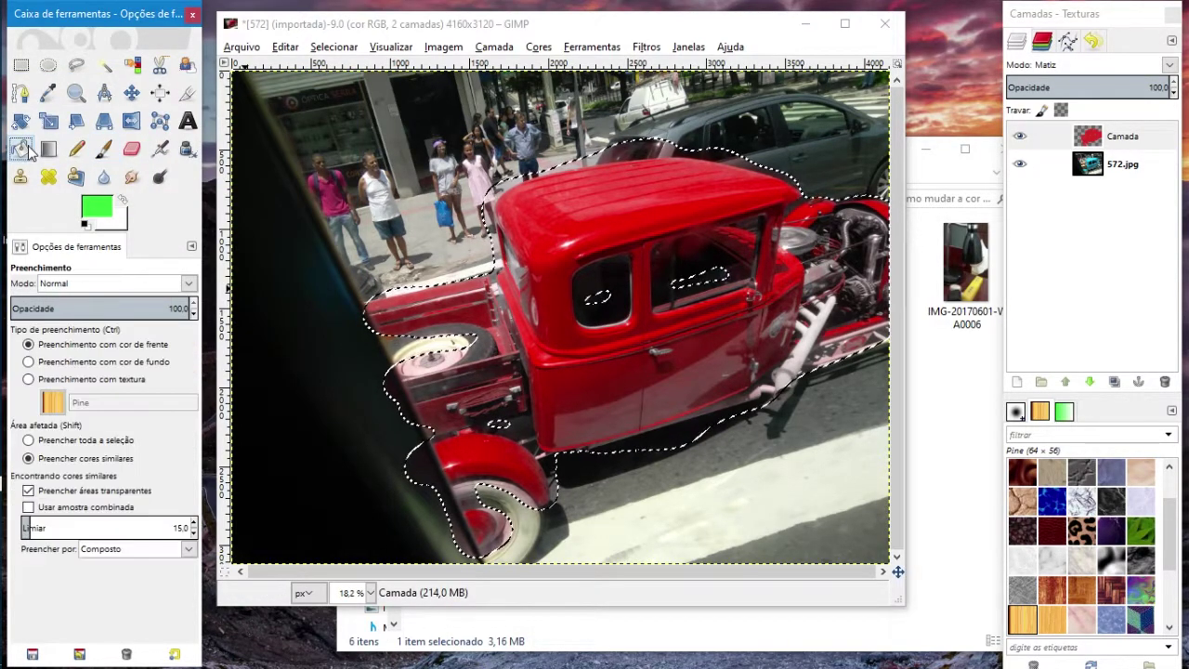
pyautogui.click(634, 219)
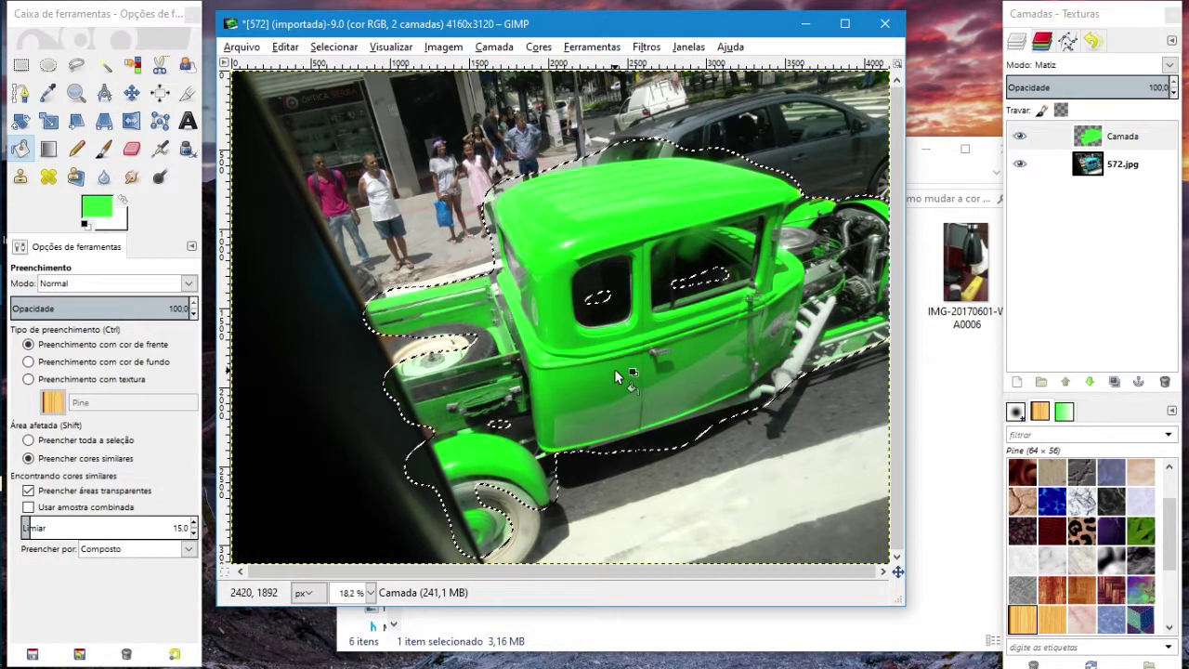
# Close the truck photo without saving and open photo 015 in GIMP.
pyautogui.click(884, 28)
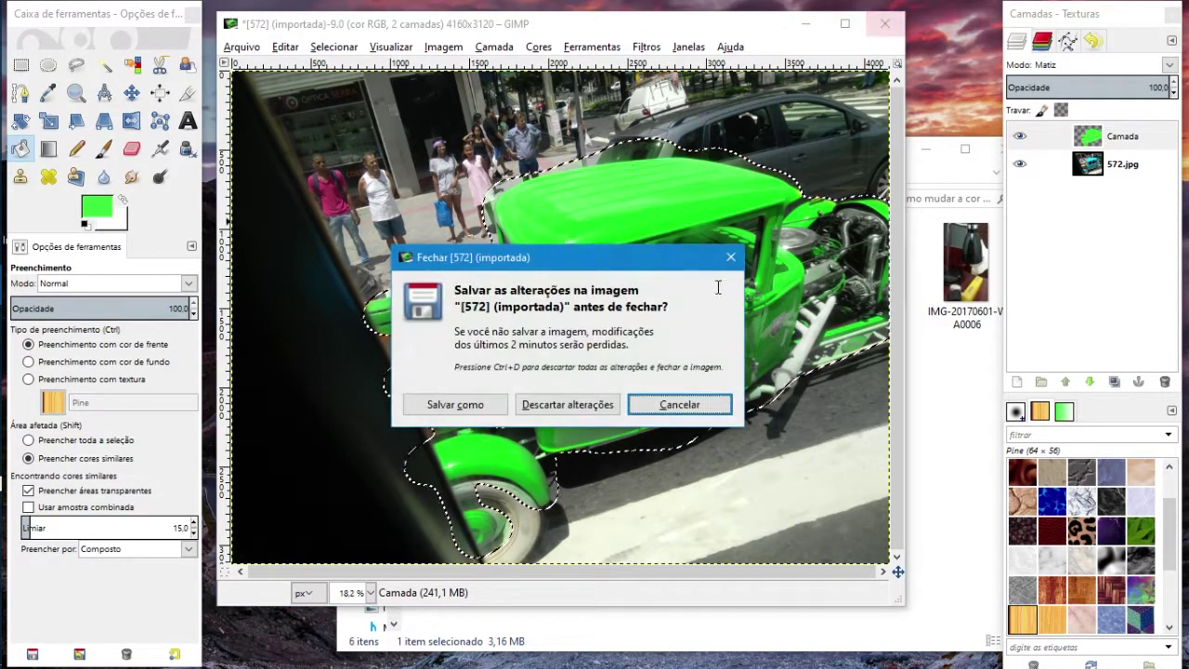
pyautogui.click(568, 405)
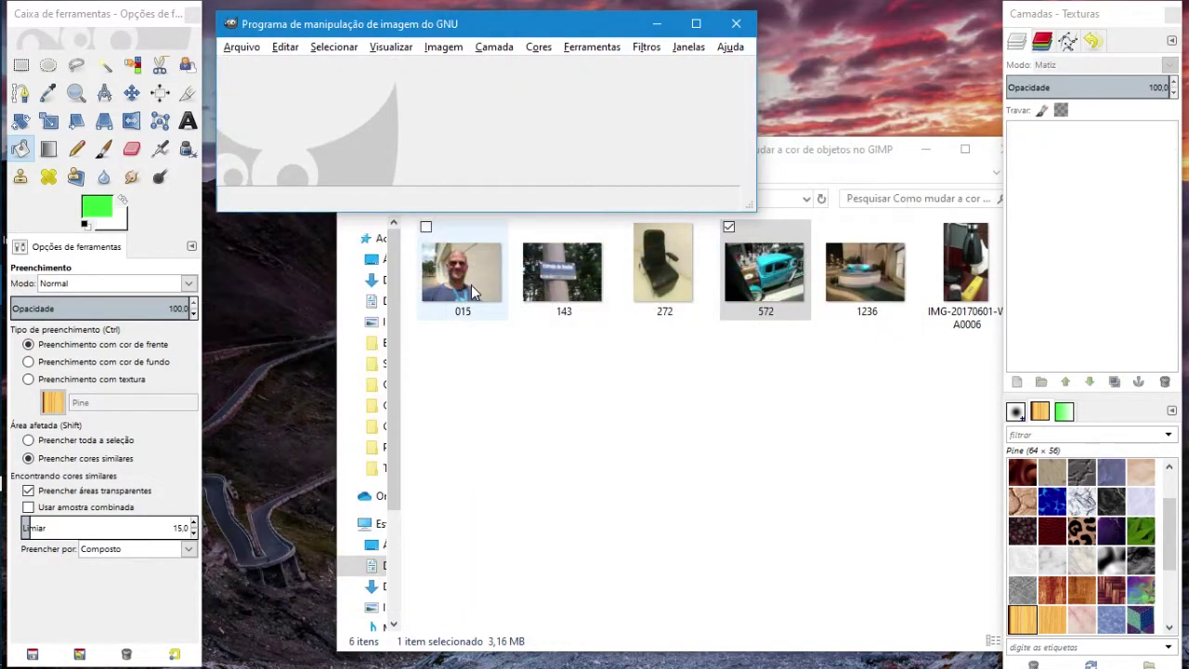
pyautogui.moveTo(471, 285); pyautogui.dragTo(442, 160)
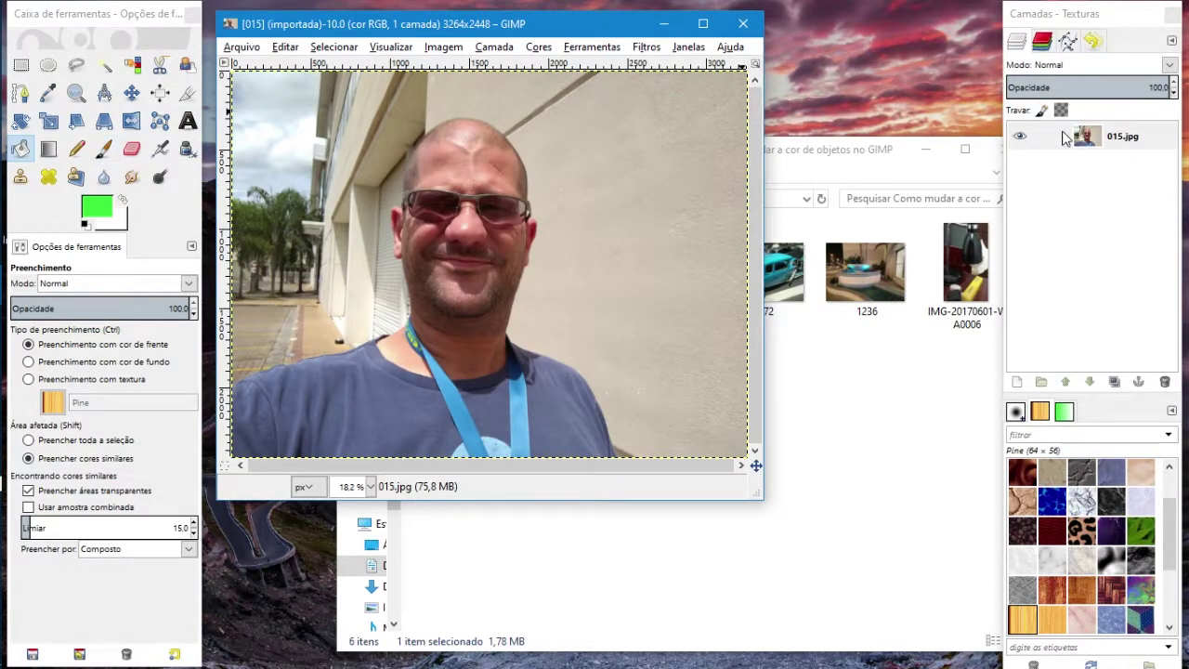
# Add a new transparent Camada layer above the portrait and set it to Hue mode.
pyautogui.click(1016, 382)
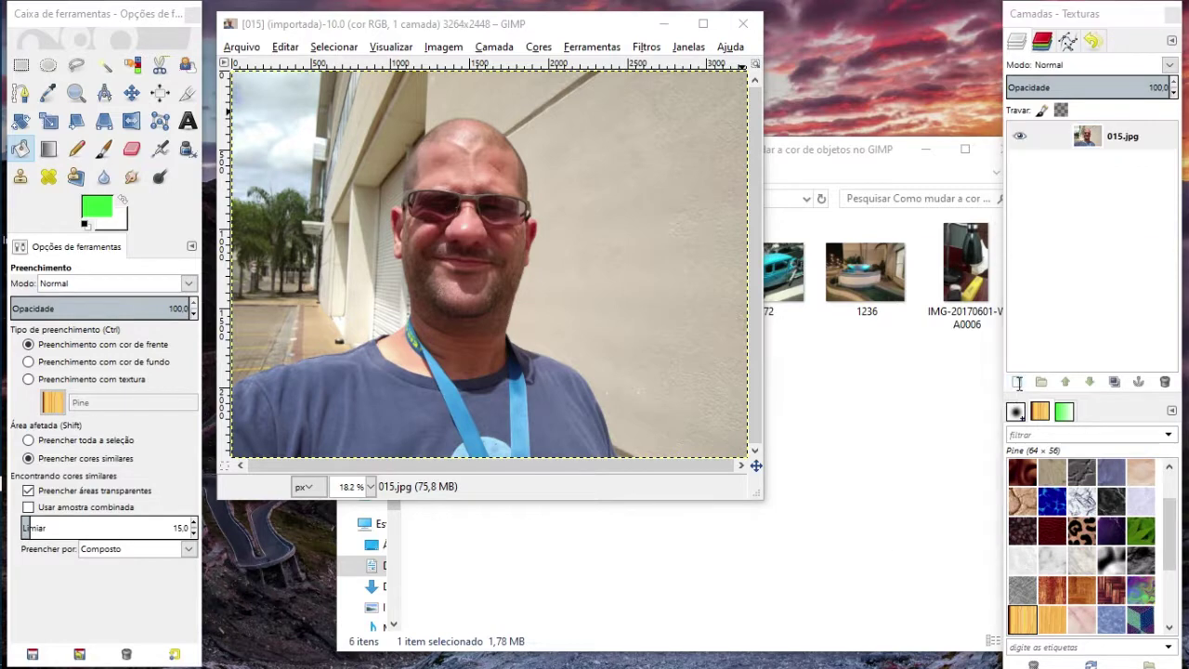
pyautogui.click(1020, 524)
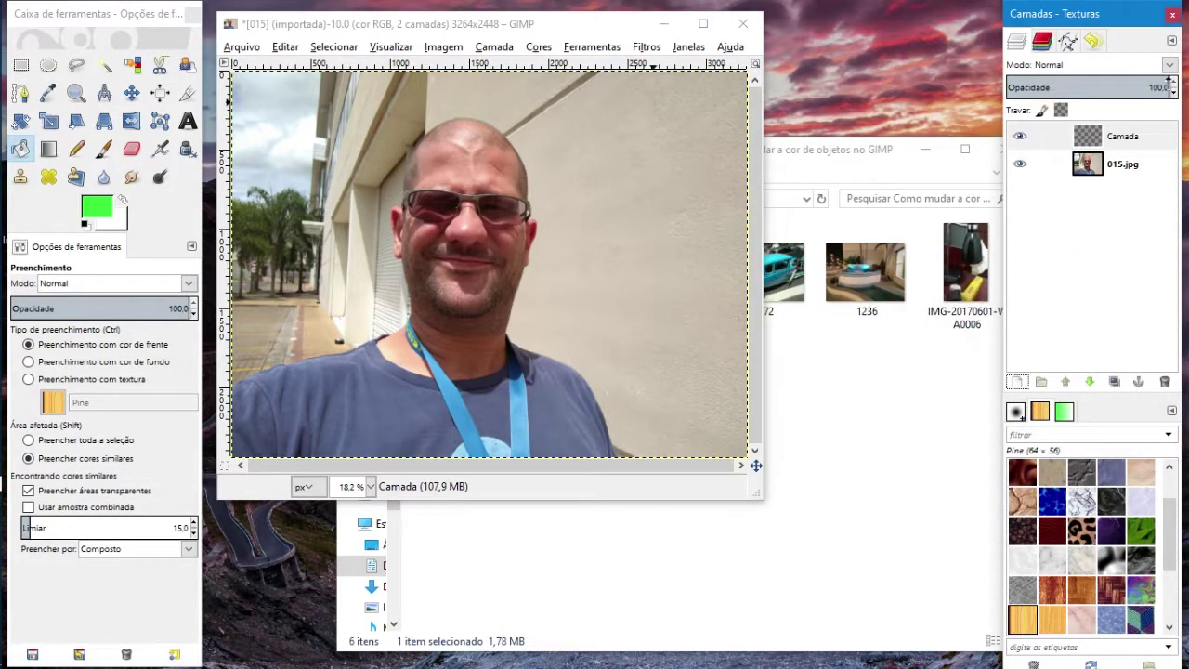
pyautogui.click(1169, 64)
pyautogui.press('Escape')
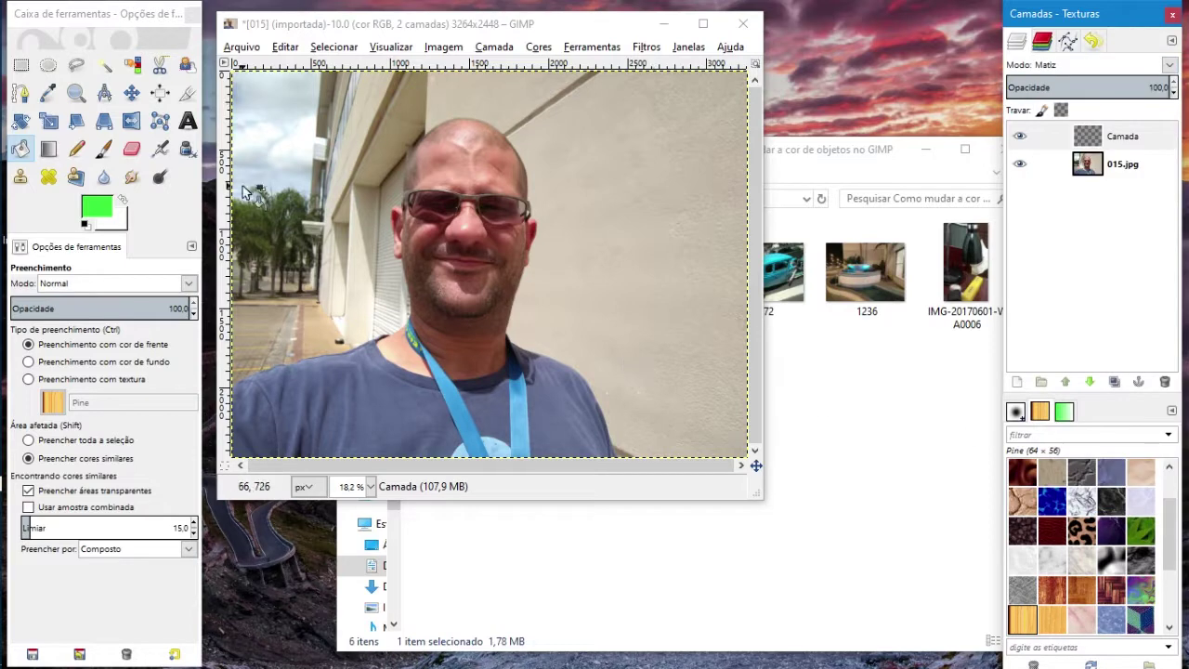
pyautogui.click(104, 148)
# Brush green over the shirt's middle, lower-left, right side and lower-right edge.
pyautogui.moveTo(352, 405)
pyautogui.mouseDown()
pyautogui.moveTo(360, 353)
pyautogui.moveTo(354, 393)
pyautogui.moveTo(275, 398)
pyautogui.mouseUp()
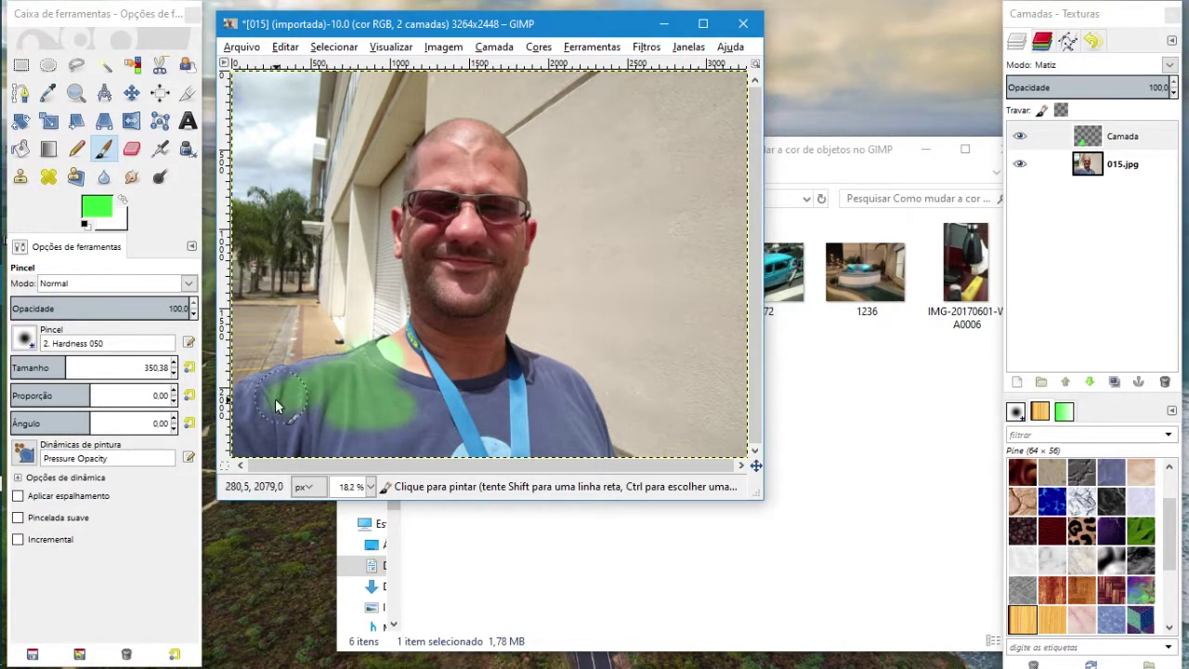
pyautogui.moveTo(275, 388)
pyautogui.mouseDown()
pyautogui.moveTo(243, 416)
pyautogui.moveTo(253, 449)
pyautogui.moveTo(392, 437)
pyautogui.moveTo(415, 394)
pyautogui.moveTo(397, 385)
pyautogui.moveTo(465, 470)
pyautogui.moveTo(492, 413)
pyautogui.moveTo(469, 394)
pyautogui.moveTo(447, 402)
pyautogui.mouseUp()
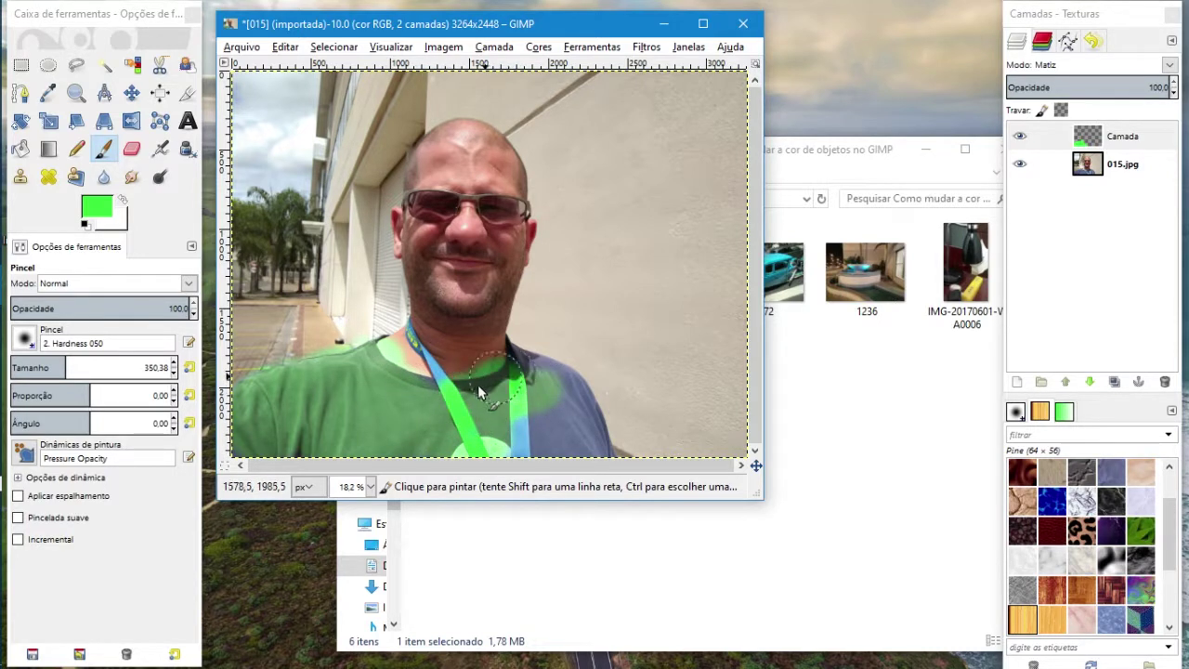
pyautogui.moveTo(525, 369)
pyautogui.mouseDown()
pyautogui.moveTo(589, 420)
pyautogui.moveTo(587, 446)
pyautogui.moveTo(557, 436)
pyautogui.moveTo(555, 455)
pyautogui.mouseUp()
pyautogui.moveTo(592, 409); pyautogui.dragTo(599, 455)
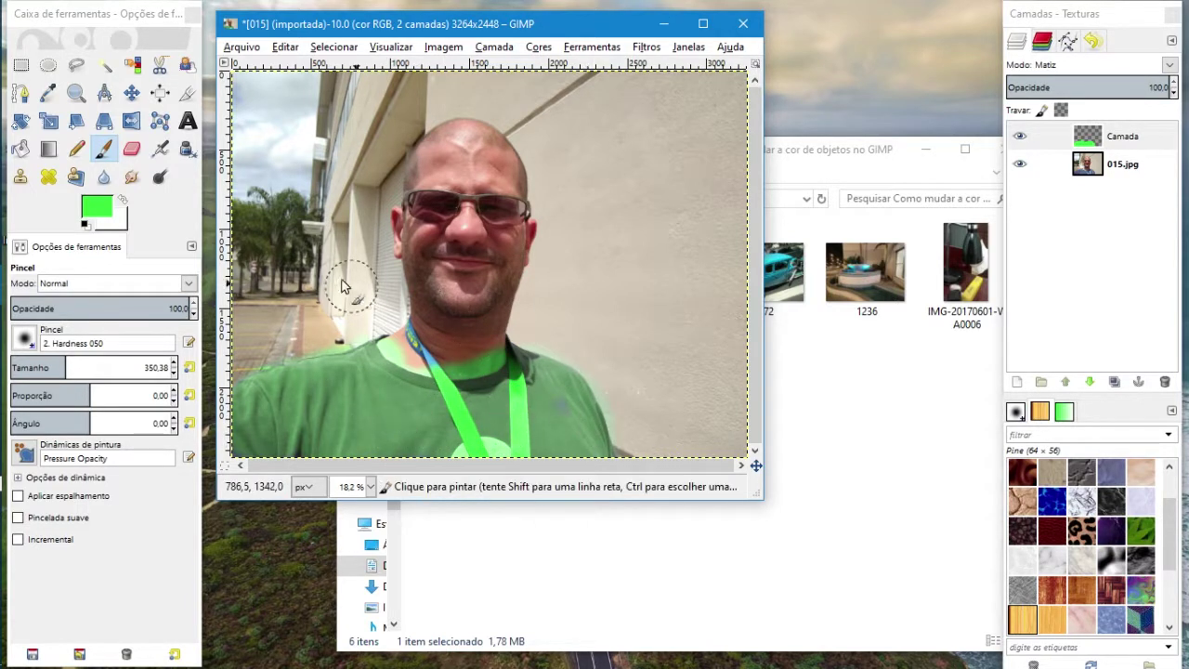
pyautogui.click(131, 148)
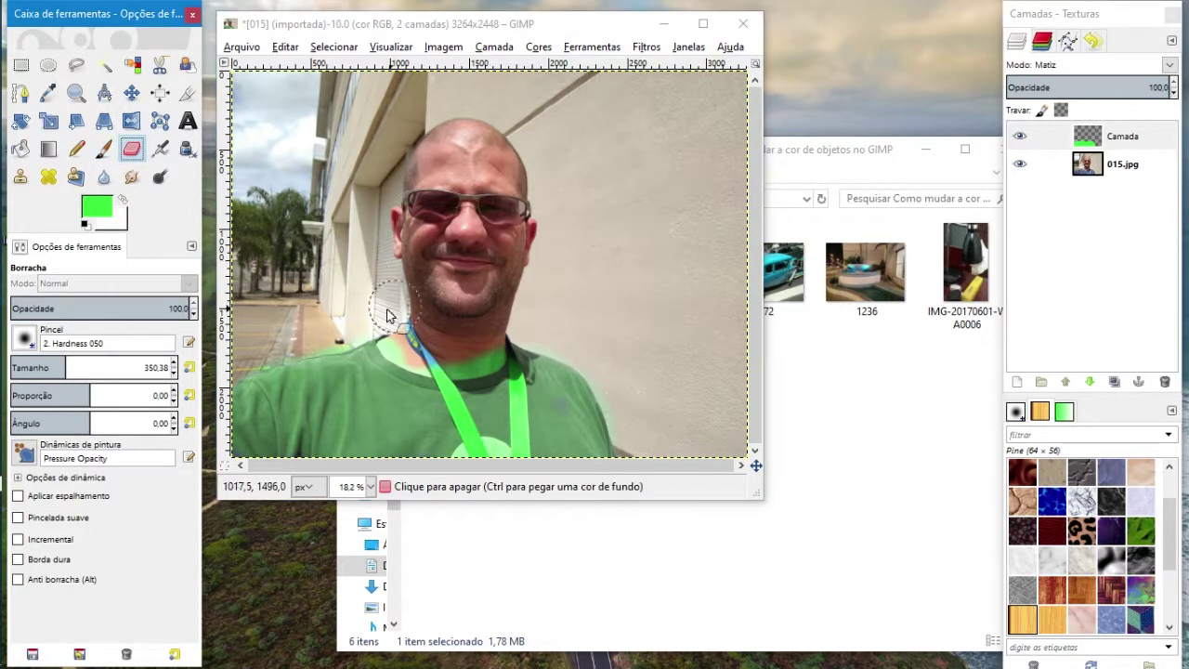
# Erase the green spill from the neck, collar and skin with a 121.10 eraser.
pyautogui.moveTo(398, 357); pyautogui.dragTo(492, 371)
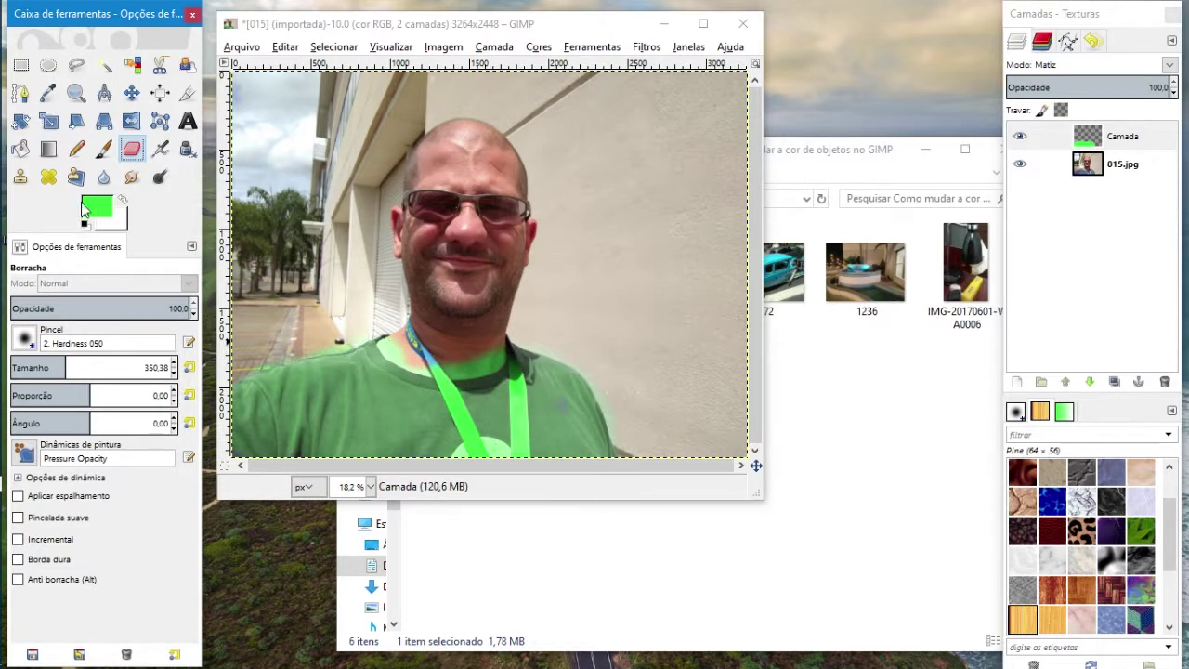
pyautogui.click(30, 368)
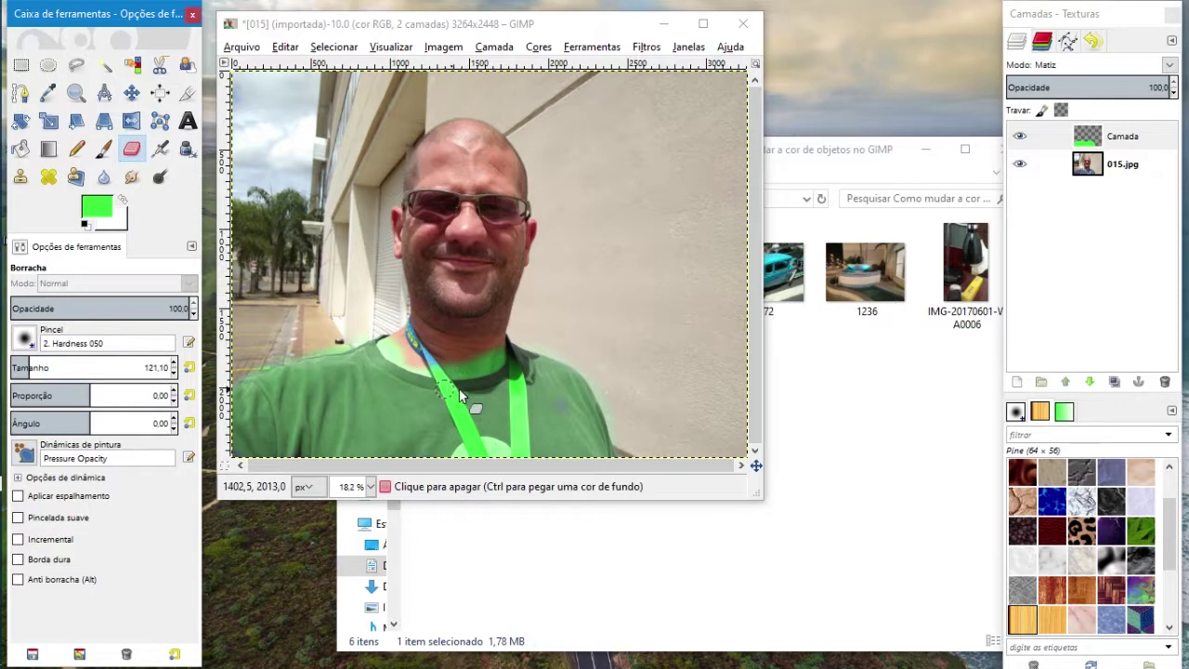
pyautogui.scroll(4, 476, 366)
pyautogui.click(441, 360)
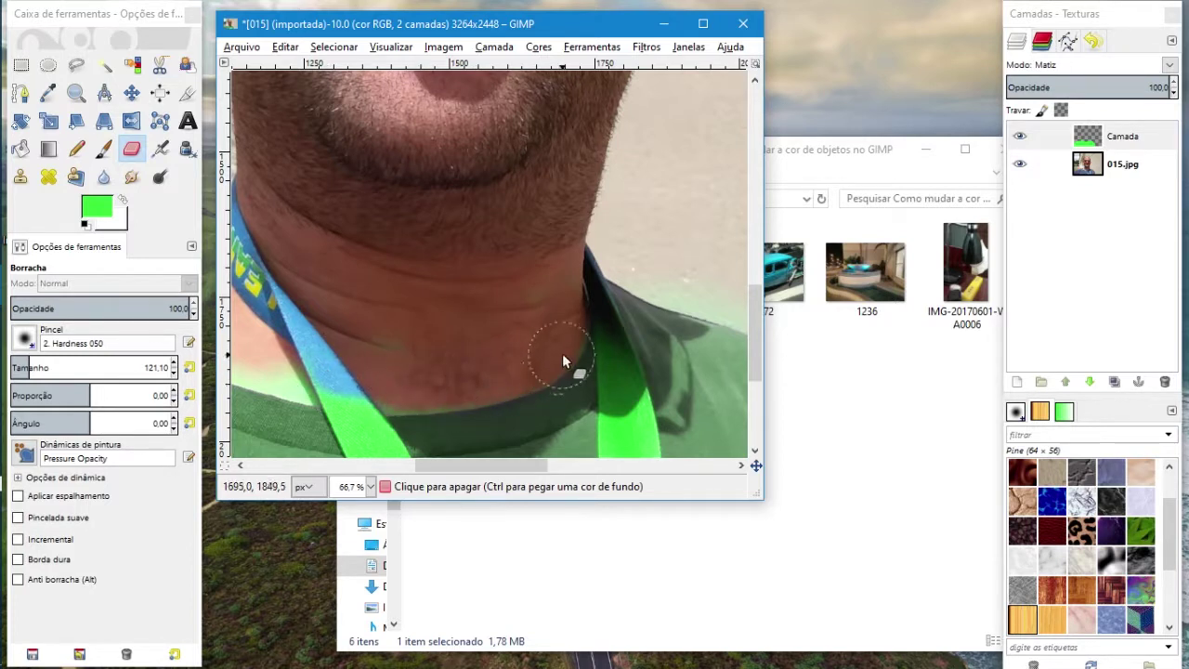
pyautogui.click(541, 331)
# Shrink the eraser to 66.51 and erase the lanyard straps back to blue.
pyautogui.click(38, 367)
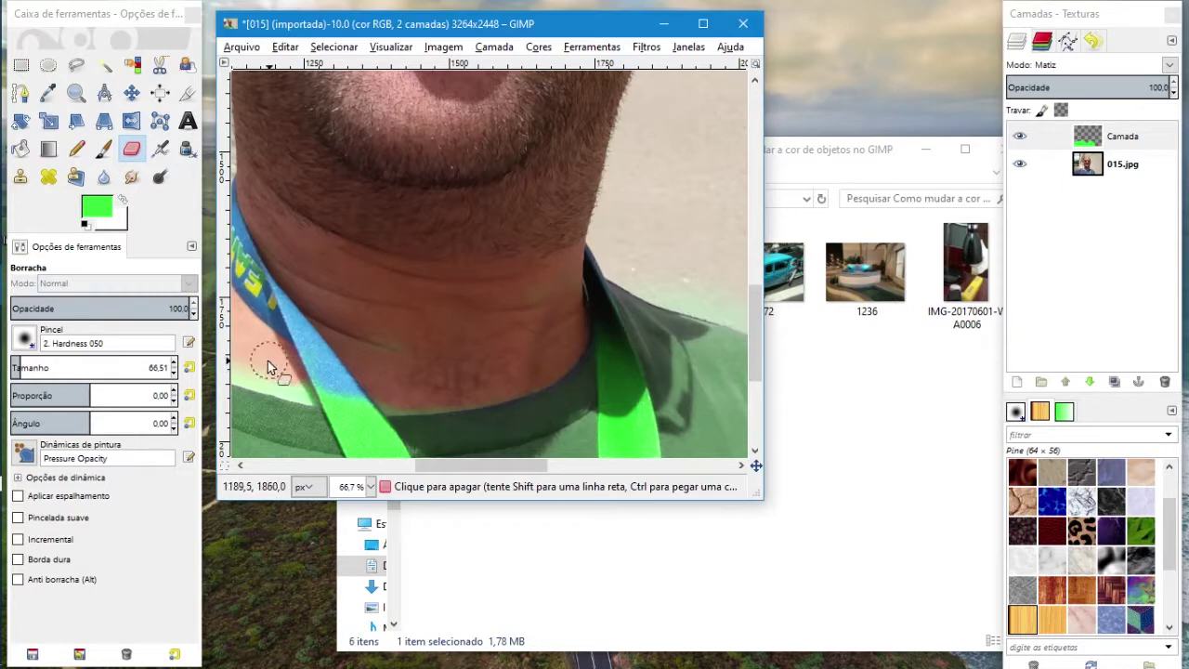
pyautogui.scroll(3, 464, 418)
pyautogui.hscroll(-5, 511, 390)
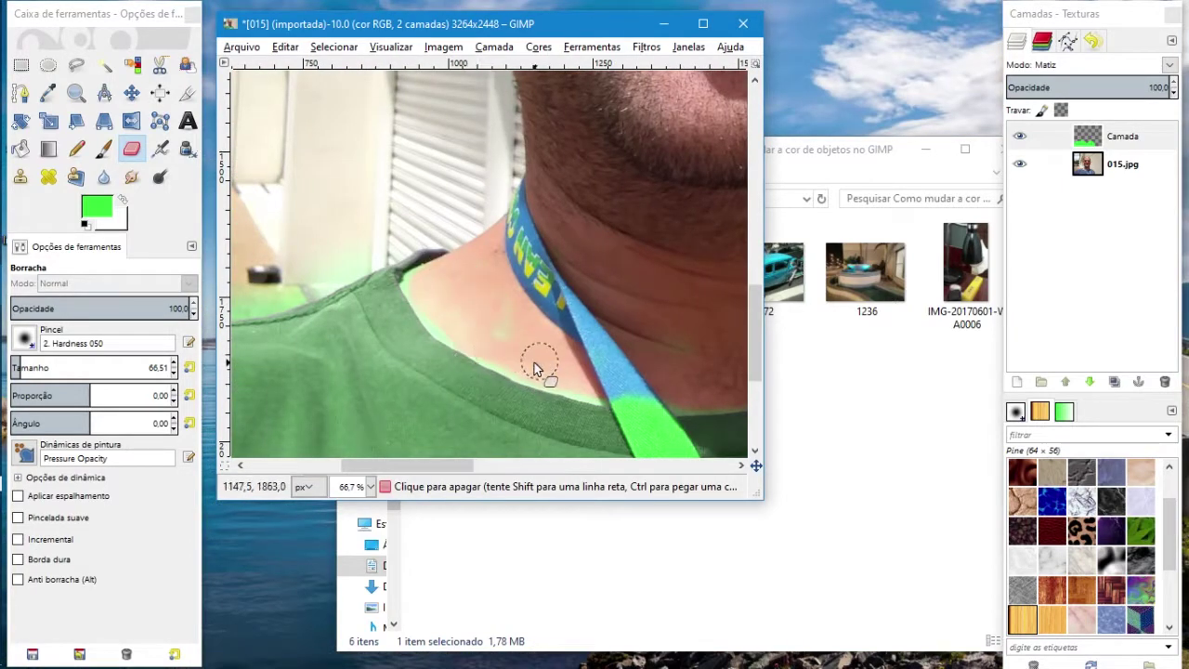
pyautogui.hscroll(-3, 534, 363)
pyautogui.hscroll(-3, 404, 371)
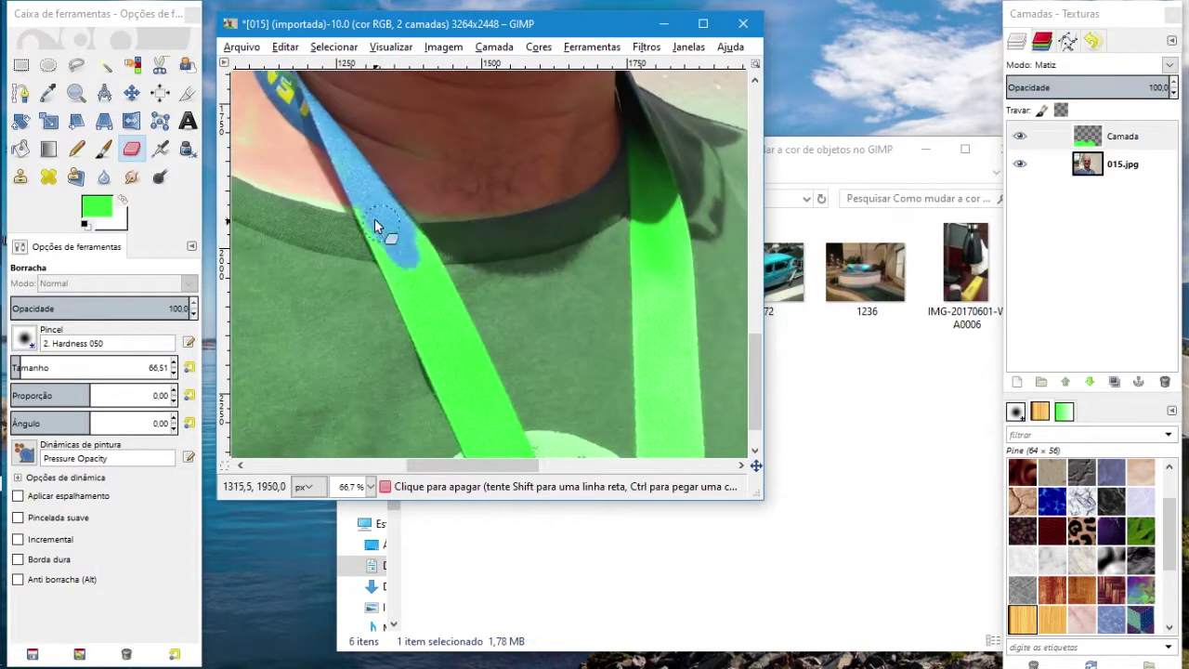
pyautogui.scroll(-1, 382, 212)
pyautogui.moveTo(455, 307); pyautogui.dragTo(476, 353)
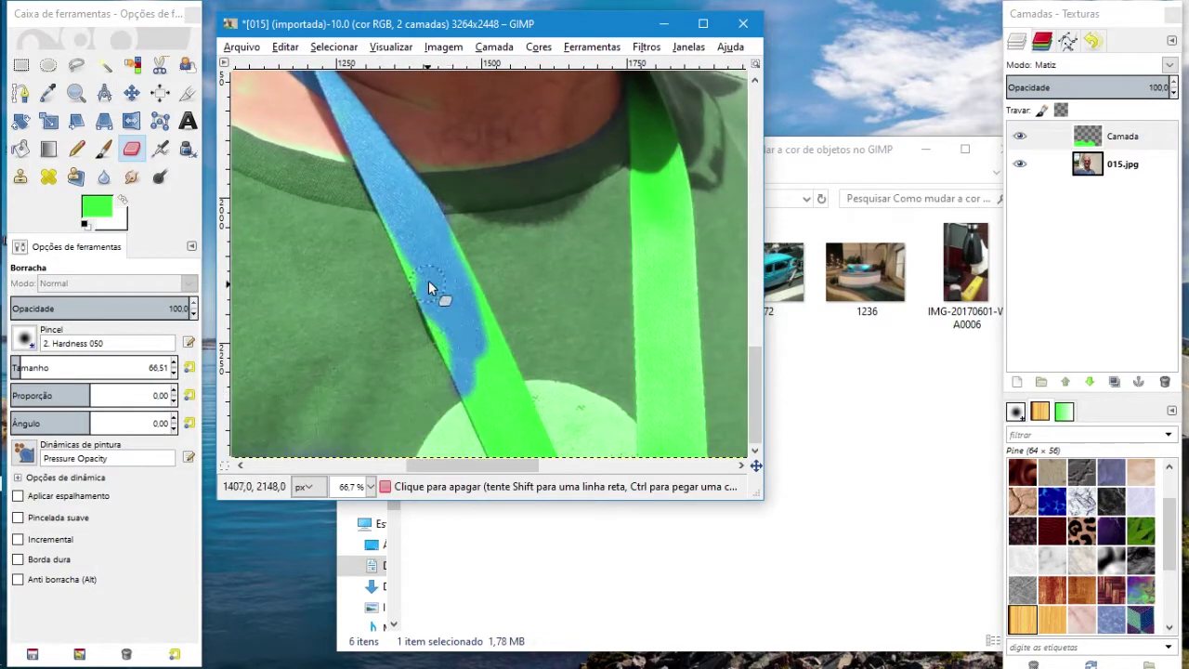
pyautogui.moveTo(429, 280); pyautogui.dragTo(548, 466)
pyautogui.moveTo(665, 457)
pyautogui.mouseDown()
pyautogui.moveTo(651, 372)
pyautogui.moveTo(677, 318)
pyautogui.mouseUp()
# Erase the green from the upper right strap and the round shirt badge.
pyautogui.scroll(2, 692, 412)
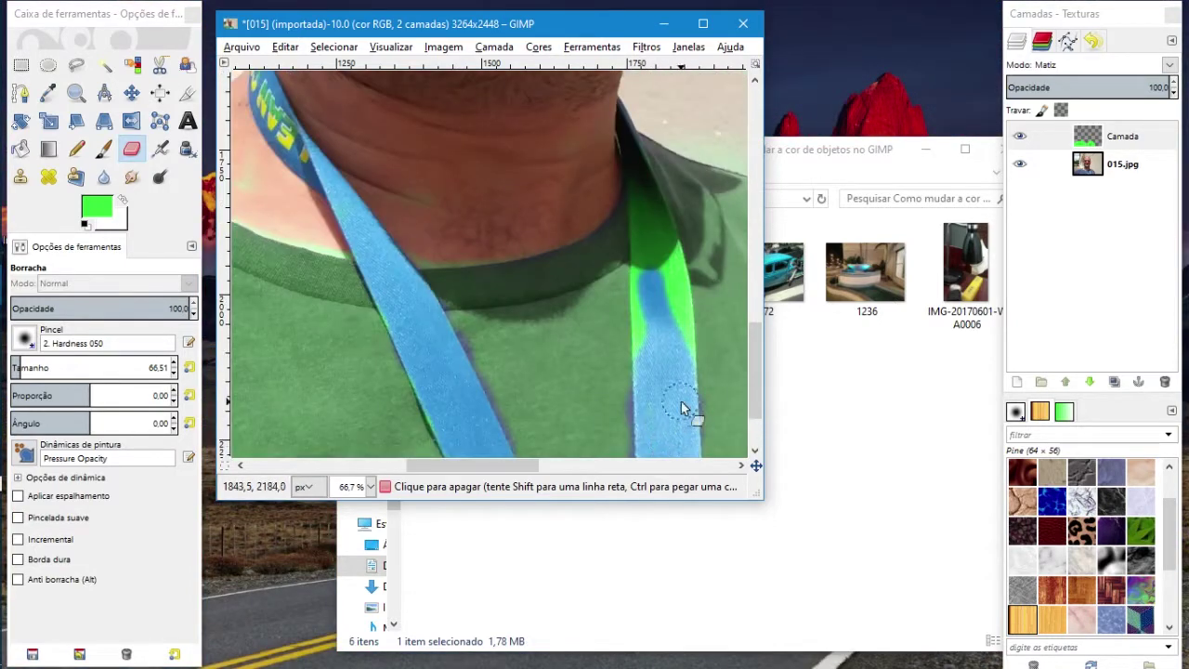
pyautogui.moveTo(680, 409); pyautogui.dragTo(638, 180)
pyautogui.scroll(-2, 637, 180)
pyautogui.moveTo(622, 430)
pyautogui.mouseDown()
pyautogui.moveTo(629, 456)
pyautogui.moveTo(456, 451)
pyautogui.moveTo(614, 416)
pyautogui.moveTo(597, 456)
pyautogui.mouseUp()
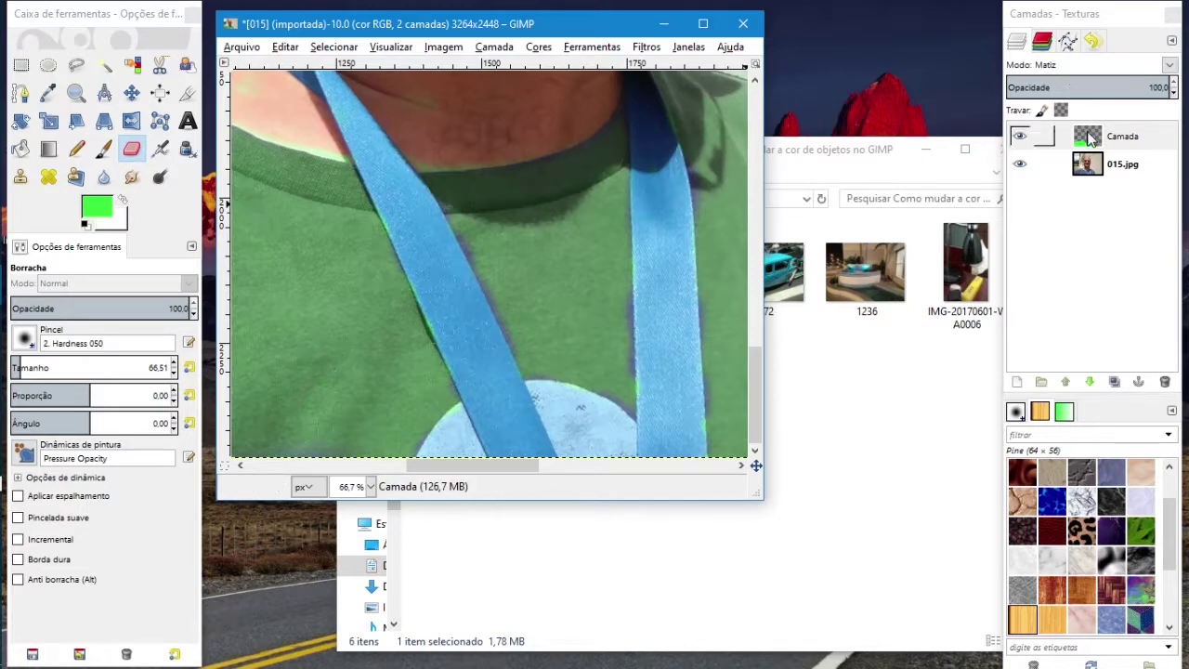
# Zoom out to 18.2% and turn the hue layer's painted area into a selection.
pyautogui.keyDown('ctrl'); pyautogui.scroll(-1, 613, 260); pyautogui.keyUp('ctrl')
pyautogui.keyDown('ctrl'); pyautogui.scroll(-1, 594, 251); pyautogui.keyUp('ctrl')
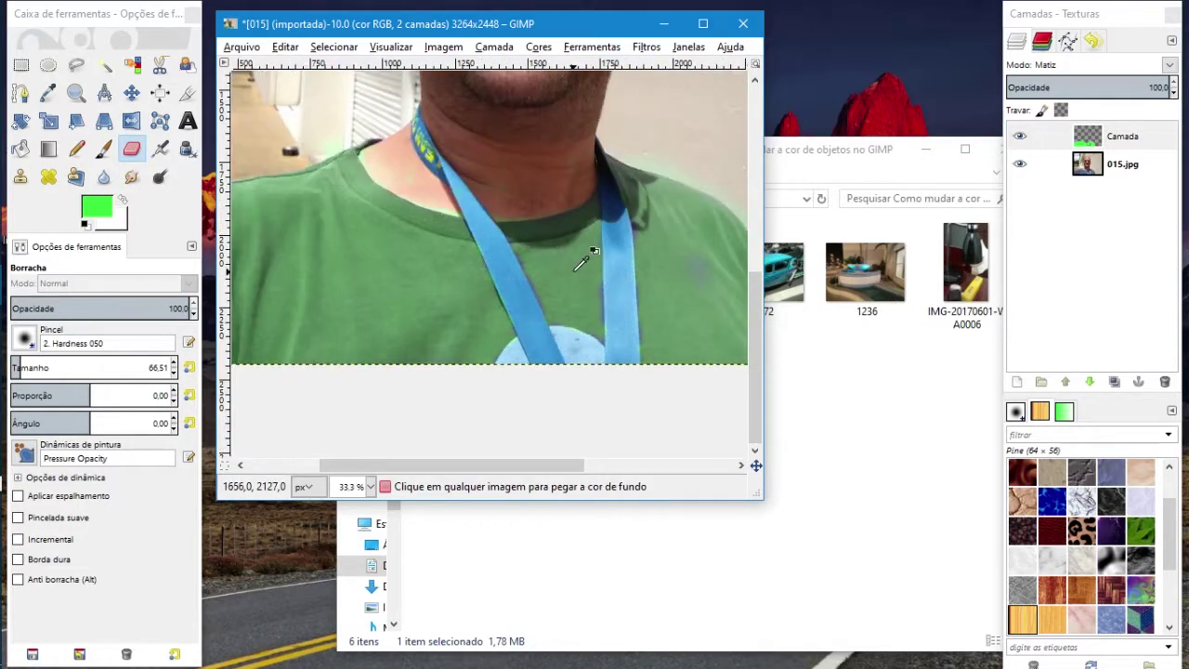
pyautogui.scroll(3, 540, 290)
pyautogui.click(370, 486)
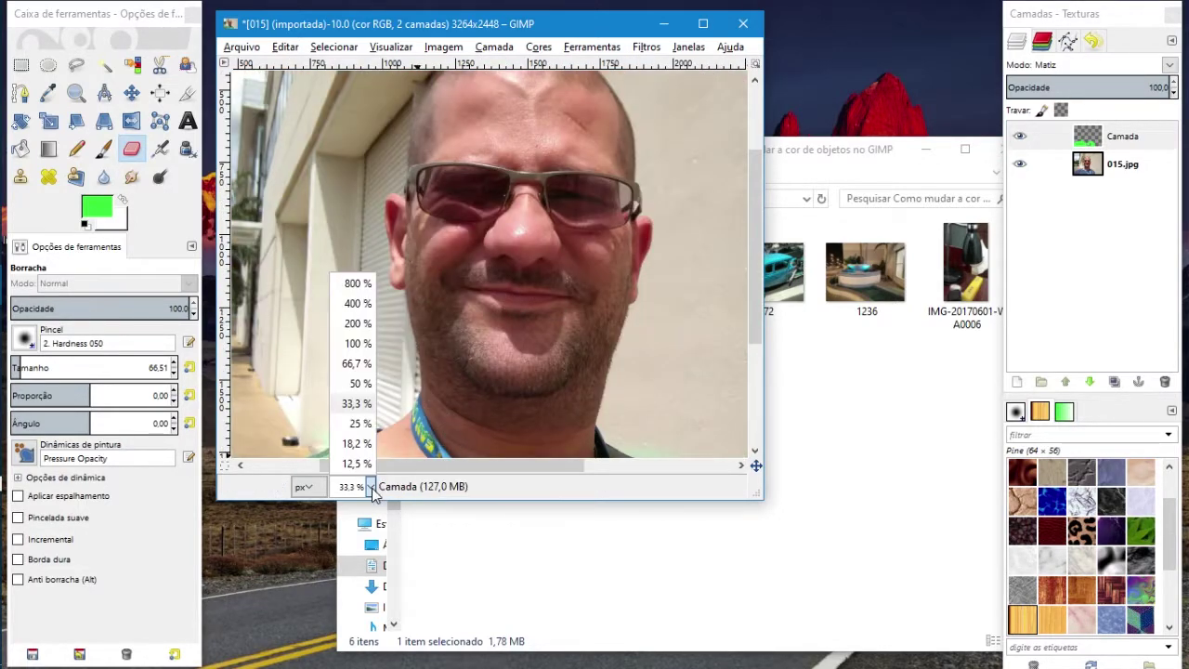
pyautogui.click(357, 423)
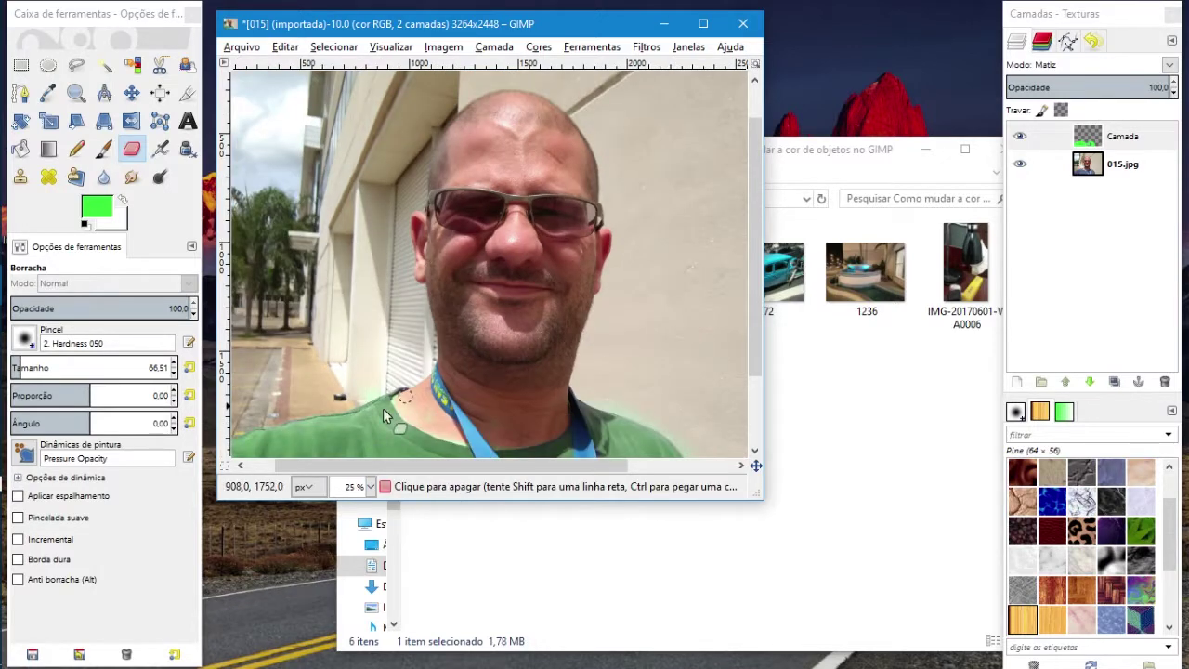
pyautogui.click(370, 486)
pyautogui.click(357, 443)
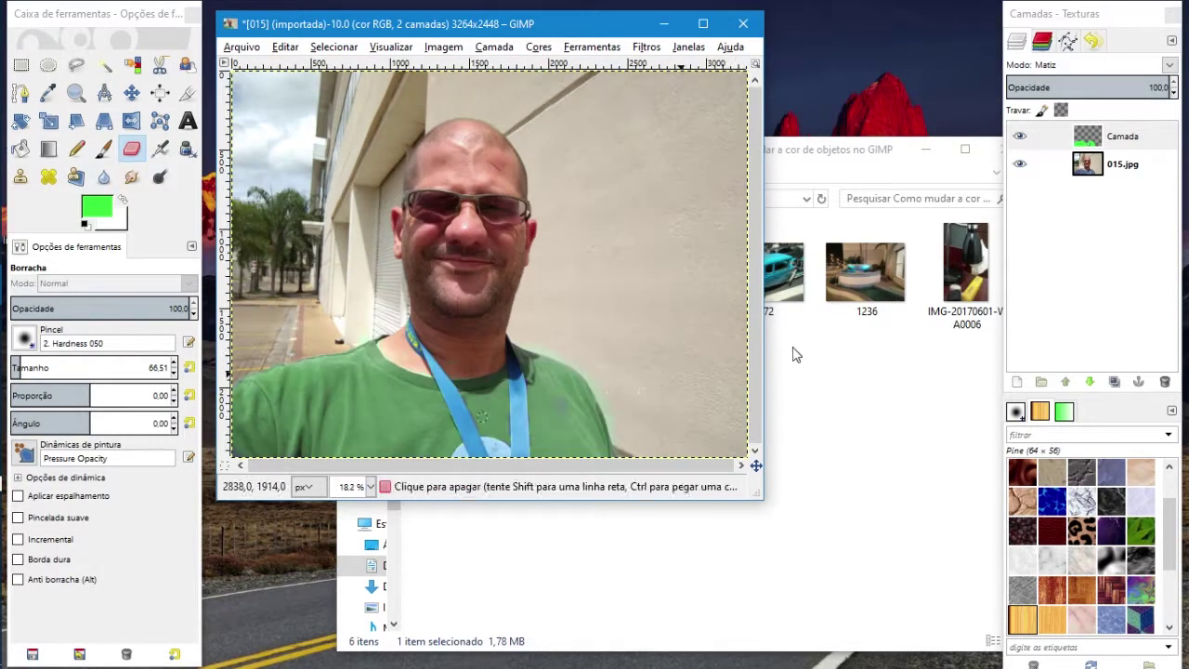
pyautogui.rightClick(1099, 140)
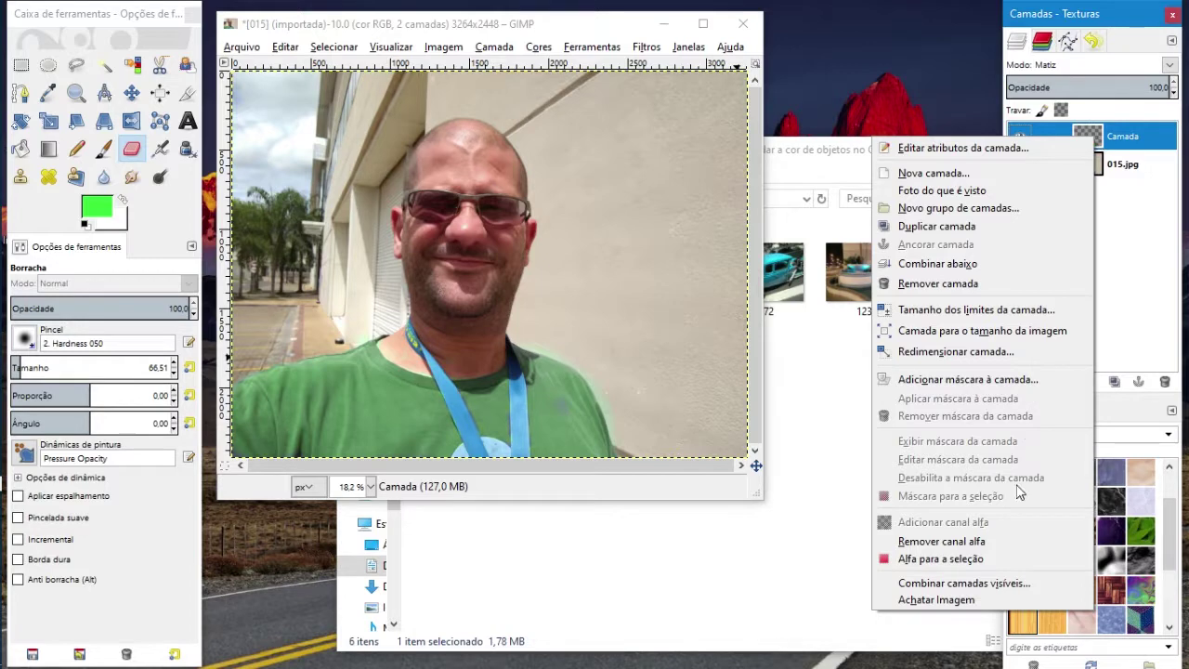
pyautogui.click(1003, 558)
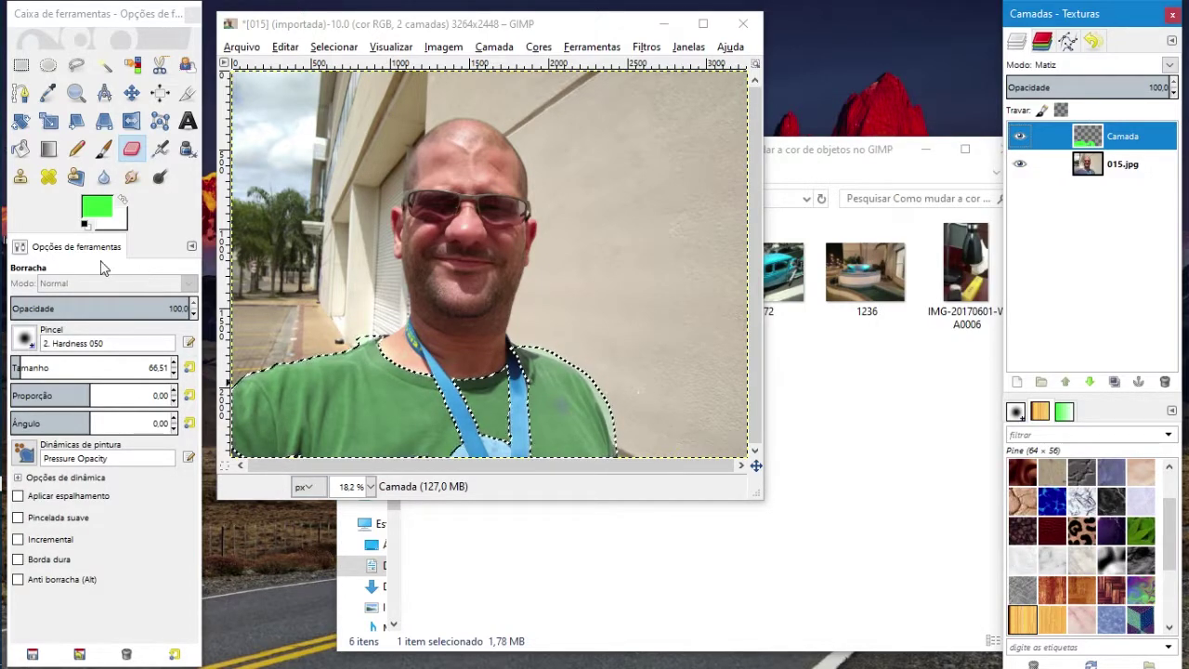
# Set a yellow-green foreground and bucket-fill both sides of the selected shirt.
pyautogui.click(96, 205)
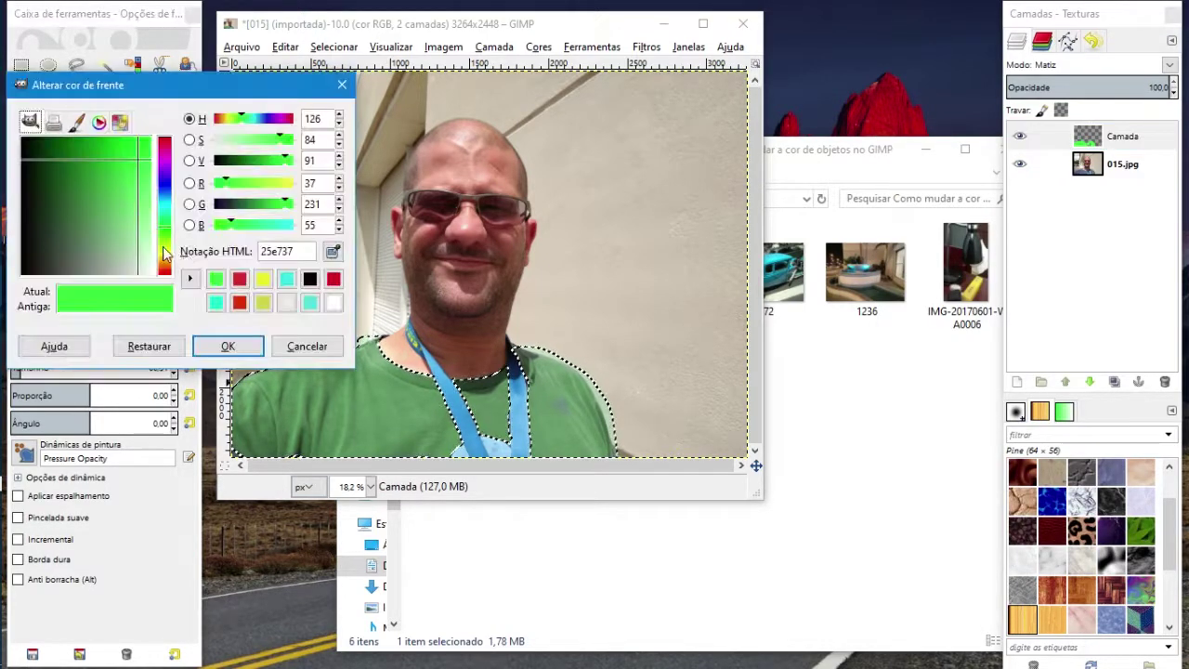
pyautogui.click(262, 303)
pyautogui.click(228, 345)
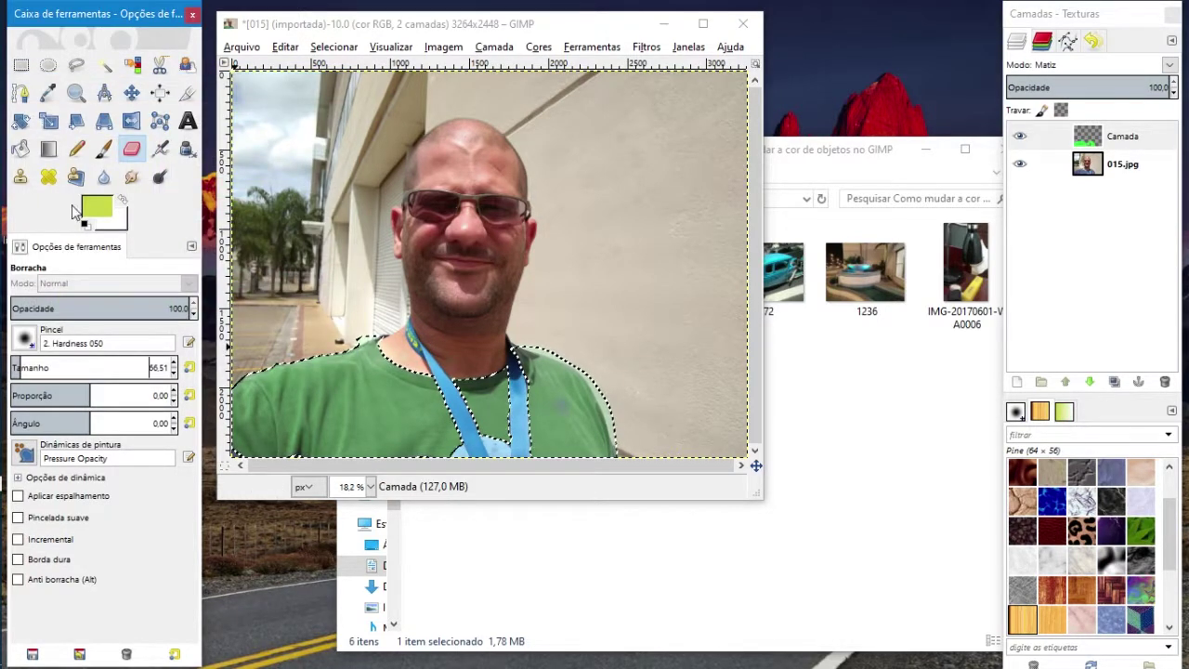
pyautogui.click(21, 149)
pyautogui.click(386, 411)
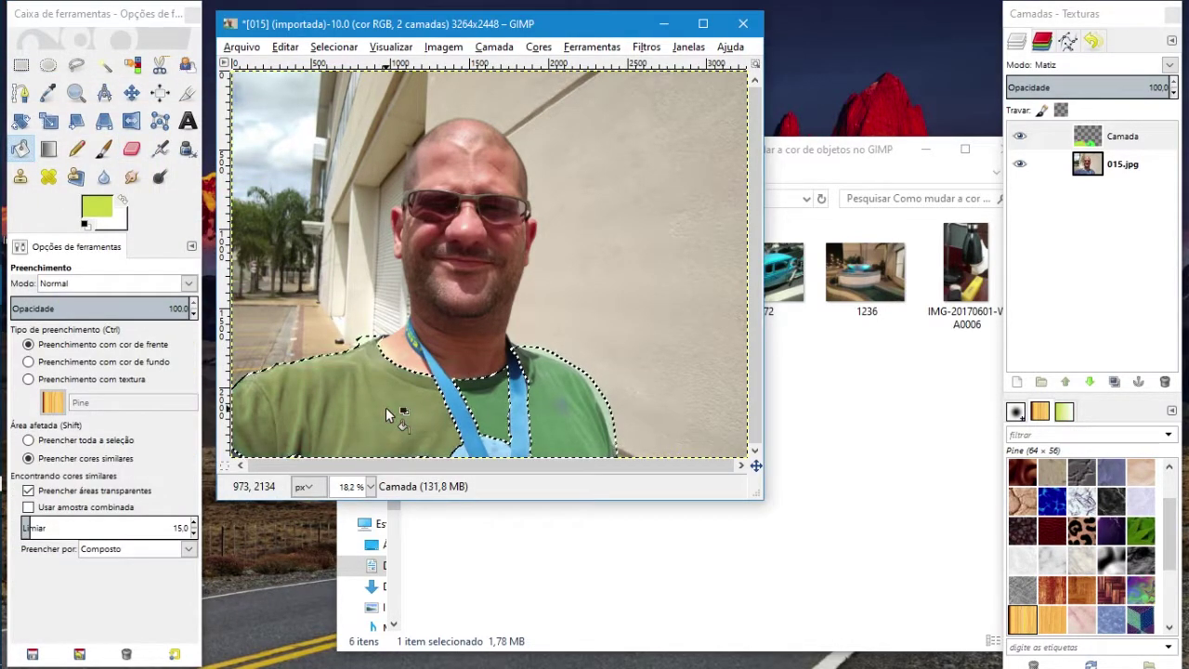
pyautogui.click(570, 409)
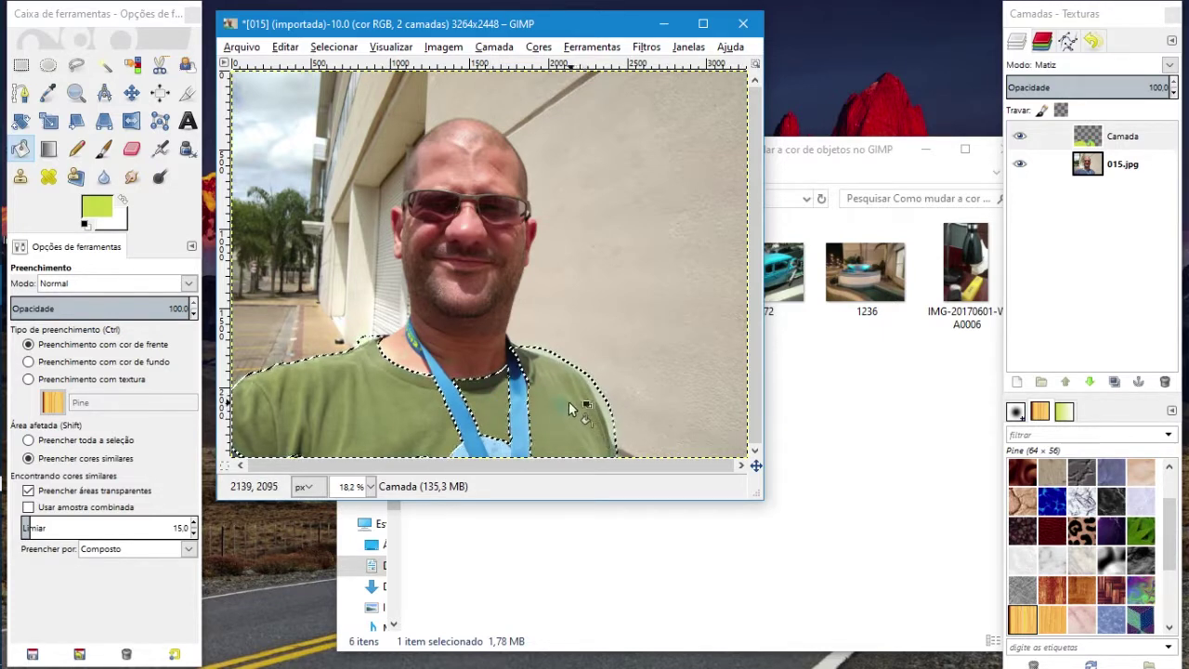
pyautogui.click(293, 367)
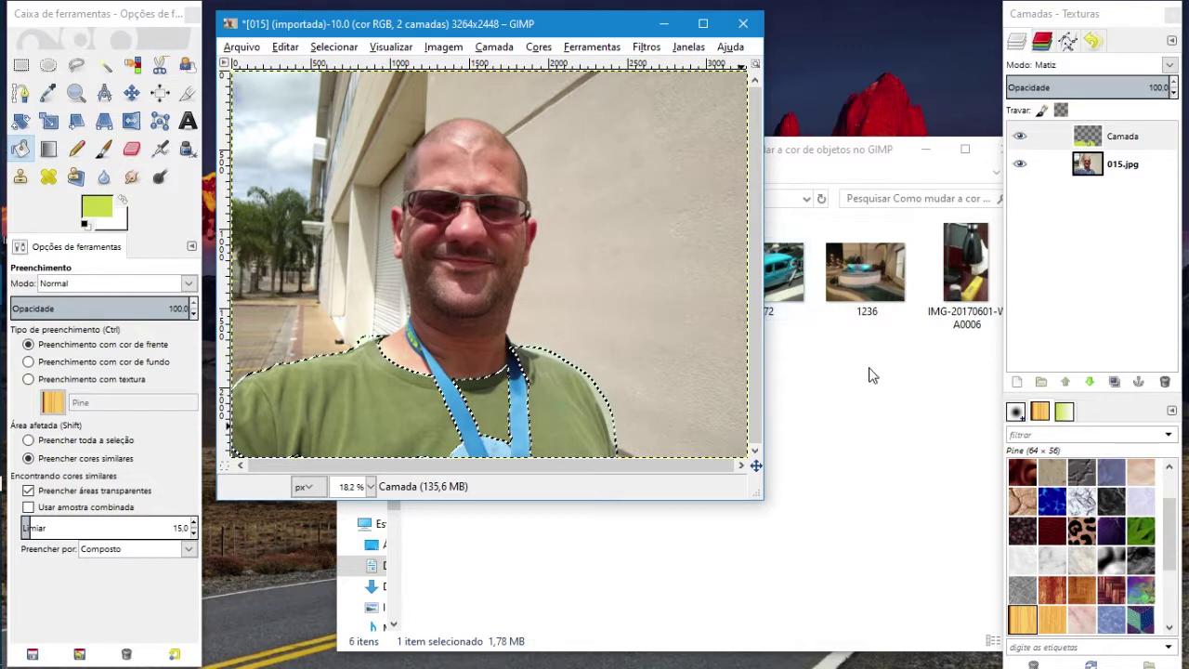
pyautogui.click(743, 23)
# Close the shirt photo without saving, open 1236.jpg and zoom to 200%.
pyautogui.click(496, 352)
pyautogui.moveTo(845, 284); pyautogui.dragTo(432, 155)
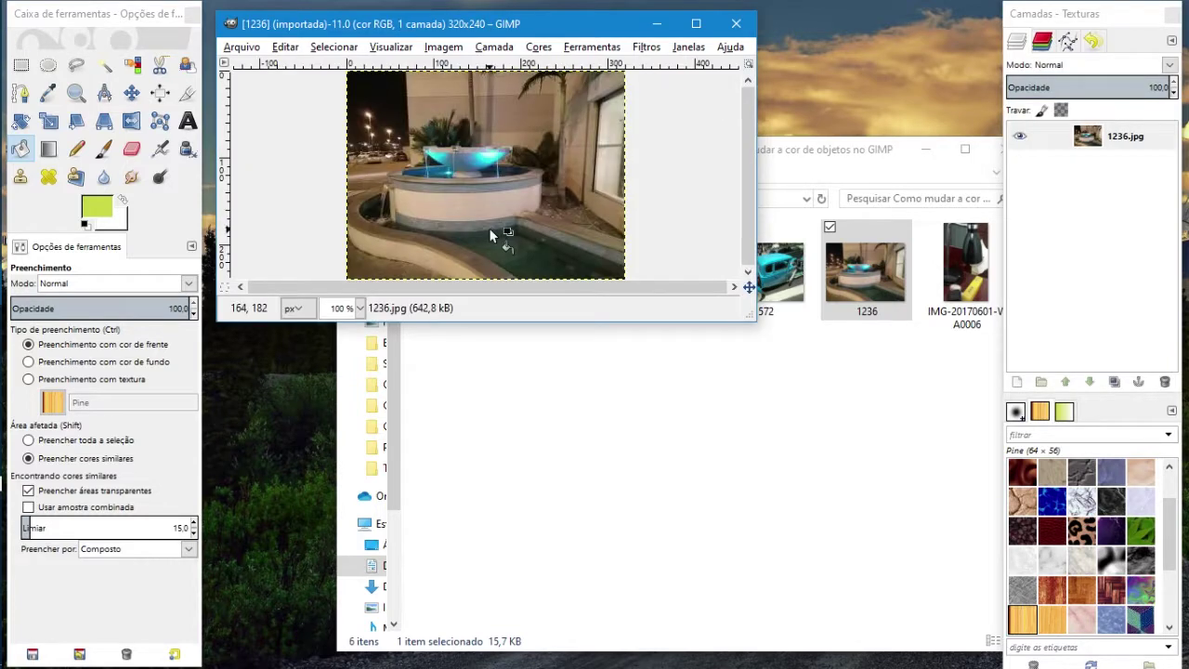
pyautogui.scroll(3, 488, 227)
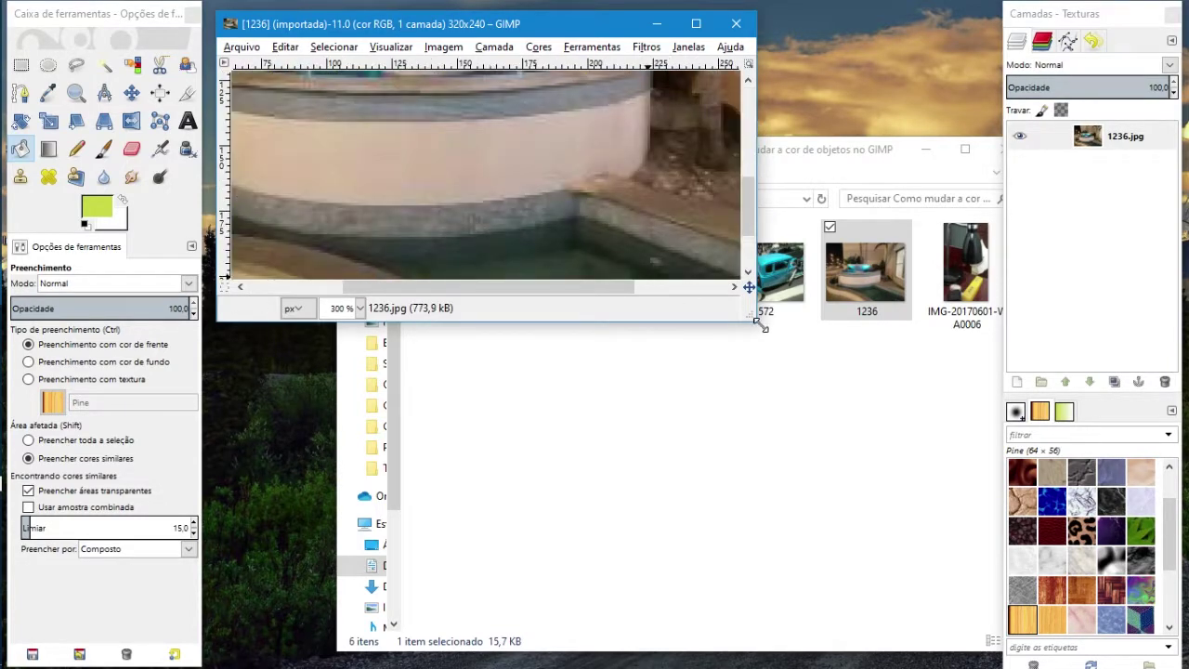
pyautogui.moveTo(752, 321); pyautogui.dragTo(940, 496)
pyautogui.scroll(3, 727, 325)
pyautogui.scroll(3, 727, 325)
pyautogui.click(358, 485)
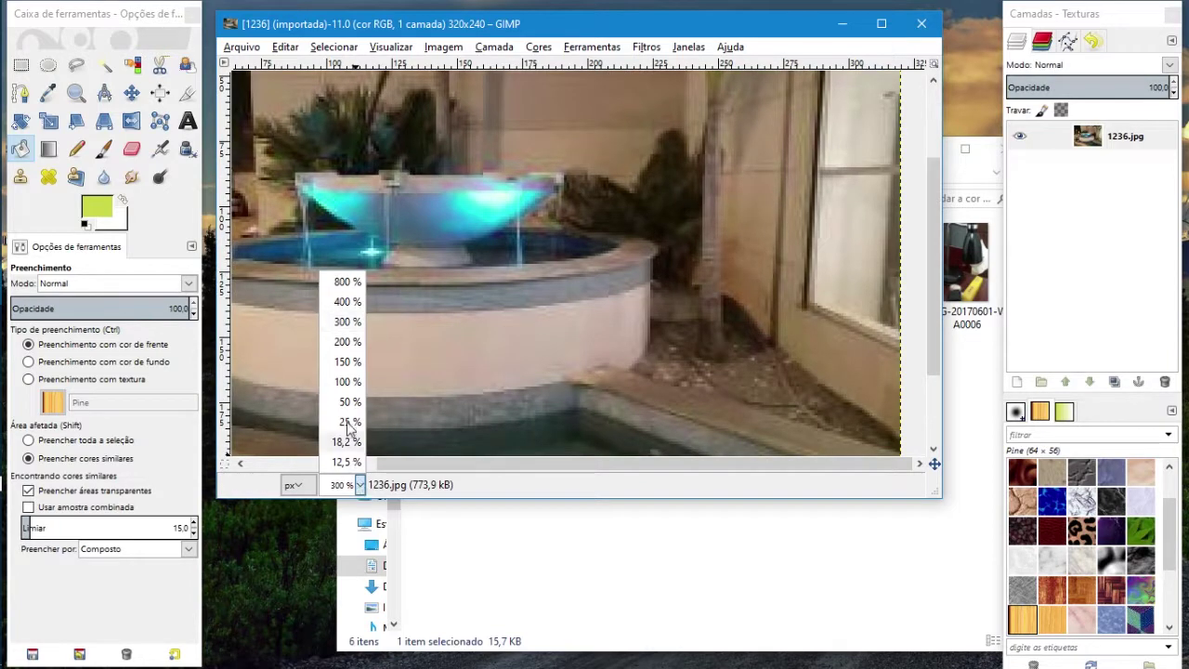
pyautogui.click(344, 343)
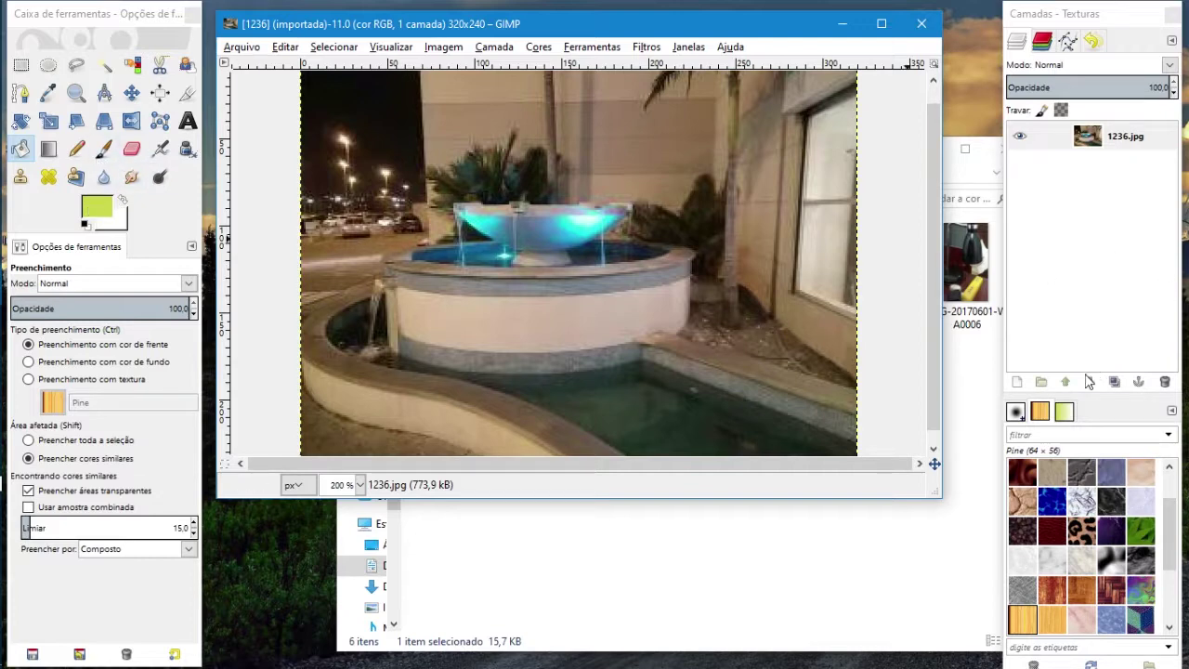
# Add a new transparent layer set to Matiz (hue) mode.
pyautogui.click(1016, 382)
pyautogui.click(1017, 529)
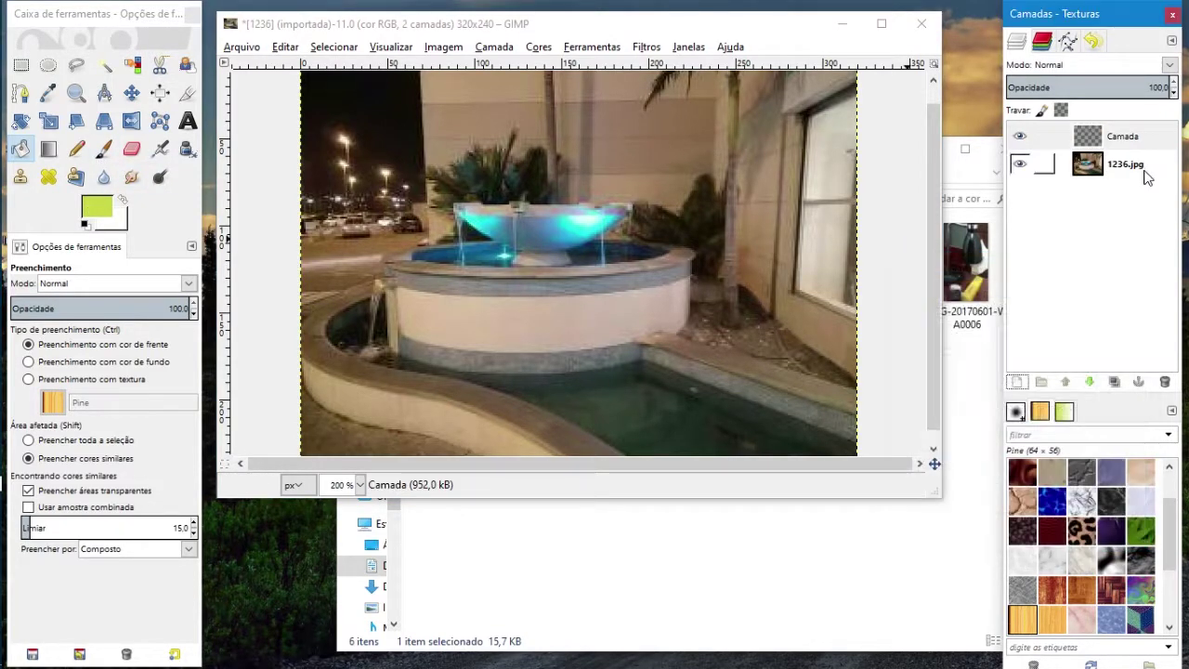
pyautogui.click(1168, 65)
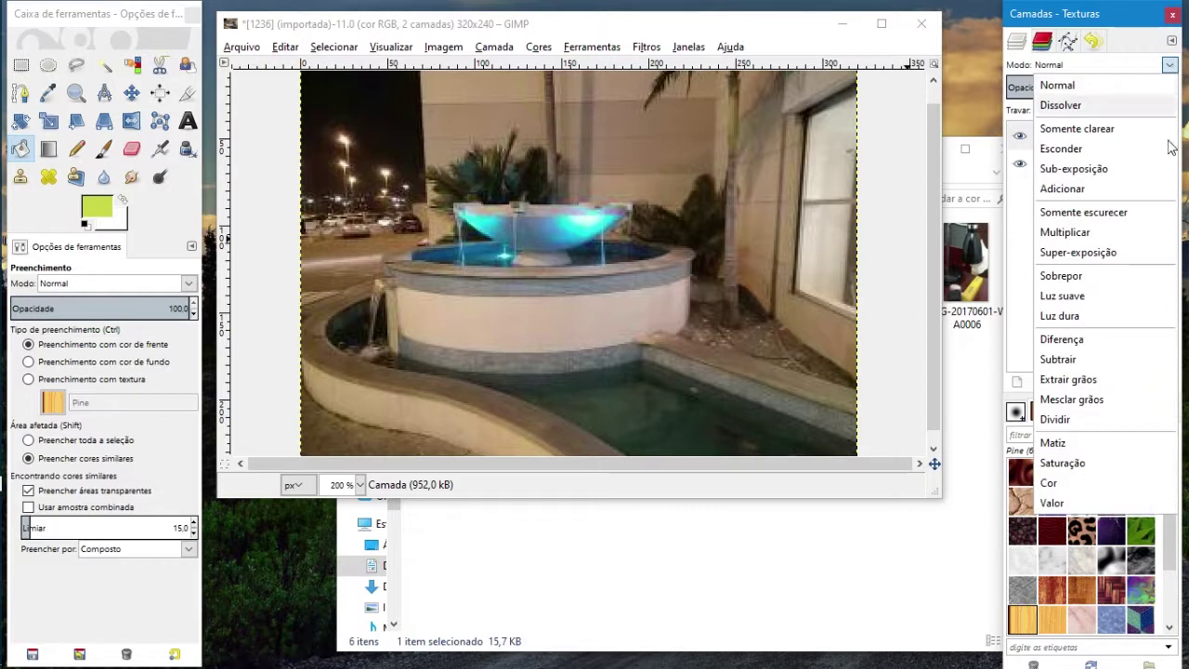
pyautogui.click(1050, 443)
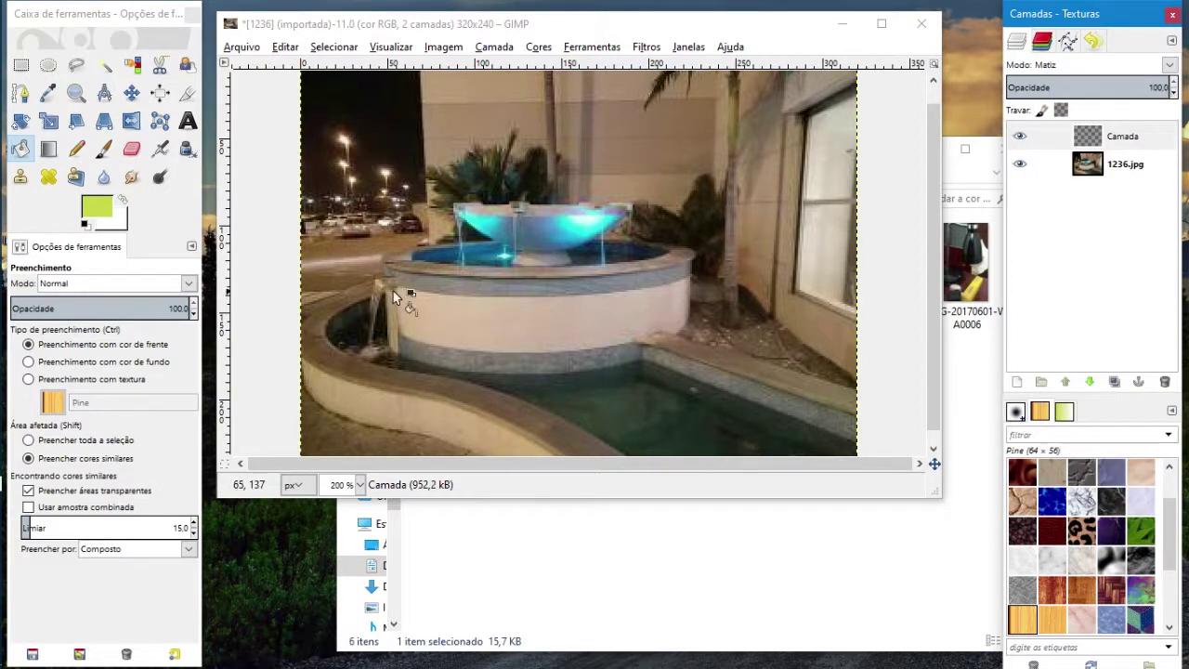
pyautogui.click(104, 150)
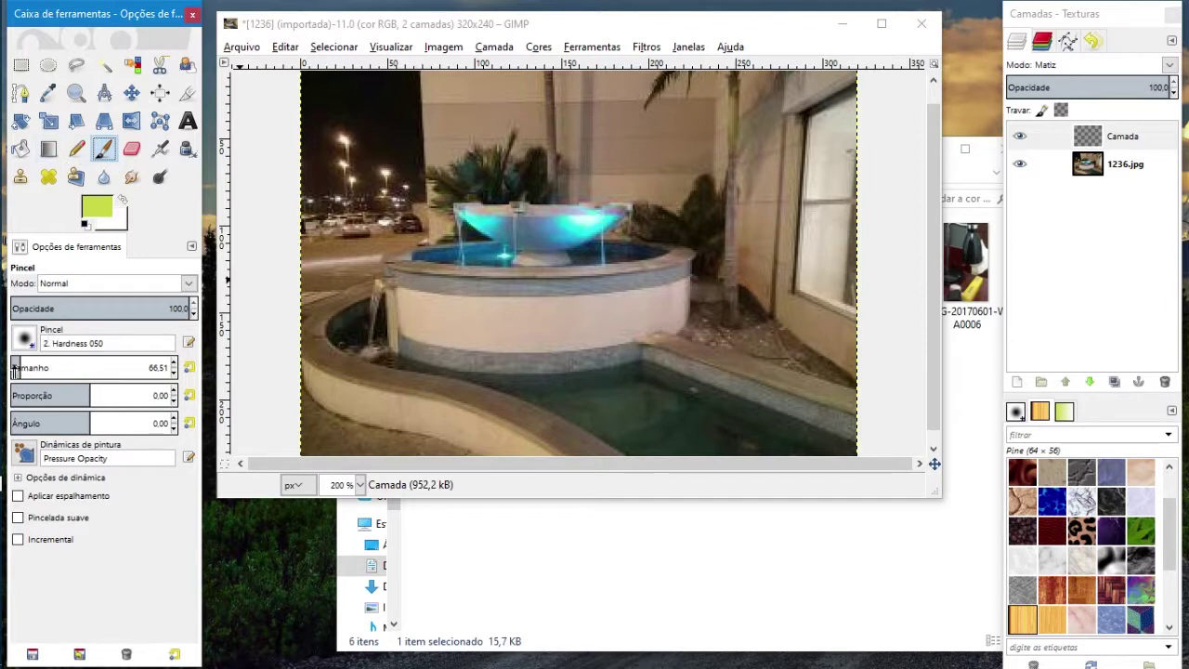
# Paint over the upper fountain wall stripe and the lower curved stripe by the pool.
pyautogui.click(417, 317)
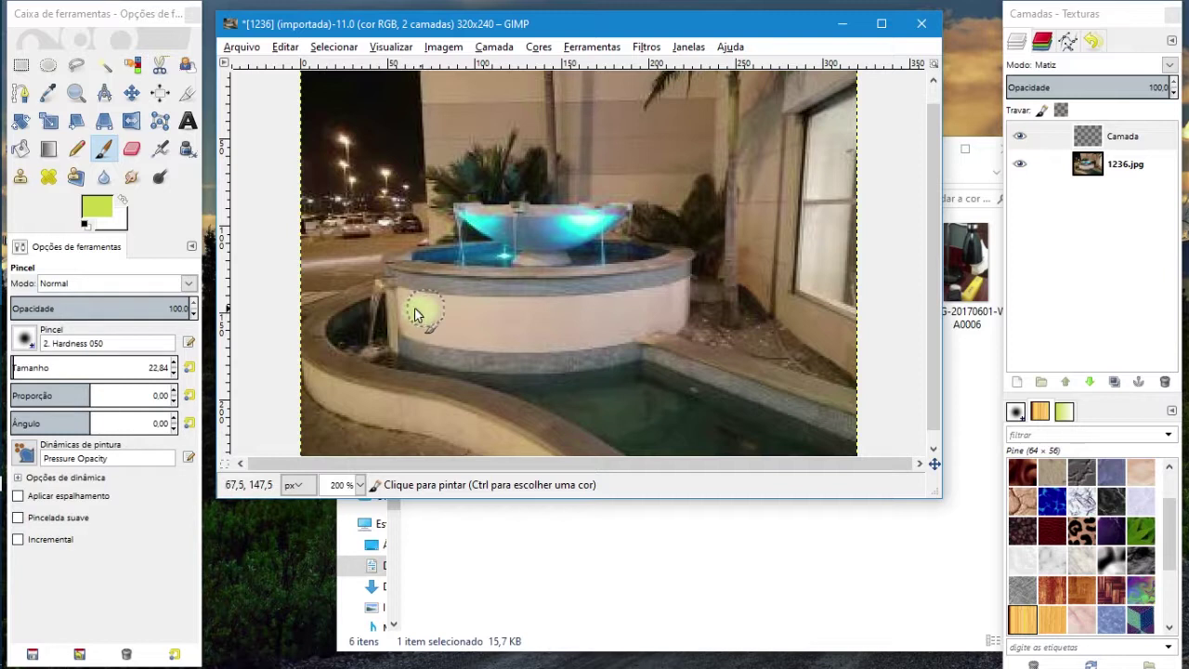
pyautogui.moveTo(405, 302); pyautogui.dragTo(409, 327)
pyautogui.moveTo(566, 309)
pyautogui.mouseDown()
pyautogui.moveTo(443, 332)
pyautogui.moveTo(678, 307)
pyautogui.moveTo(656, 315)
pyautogui.mouseUp()
pyautogui.moveTo(305, 375)
pyautogui.mouseDown()
pyautogui.moveTo(379, 417)
pyautogui.moveTo(586, 424)
pyautogui.mouseUp()
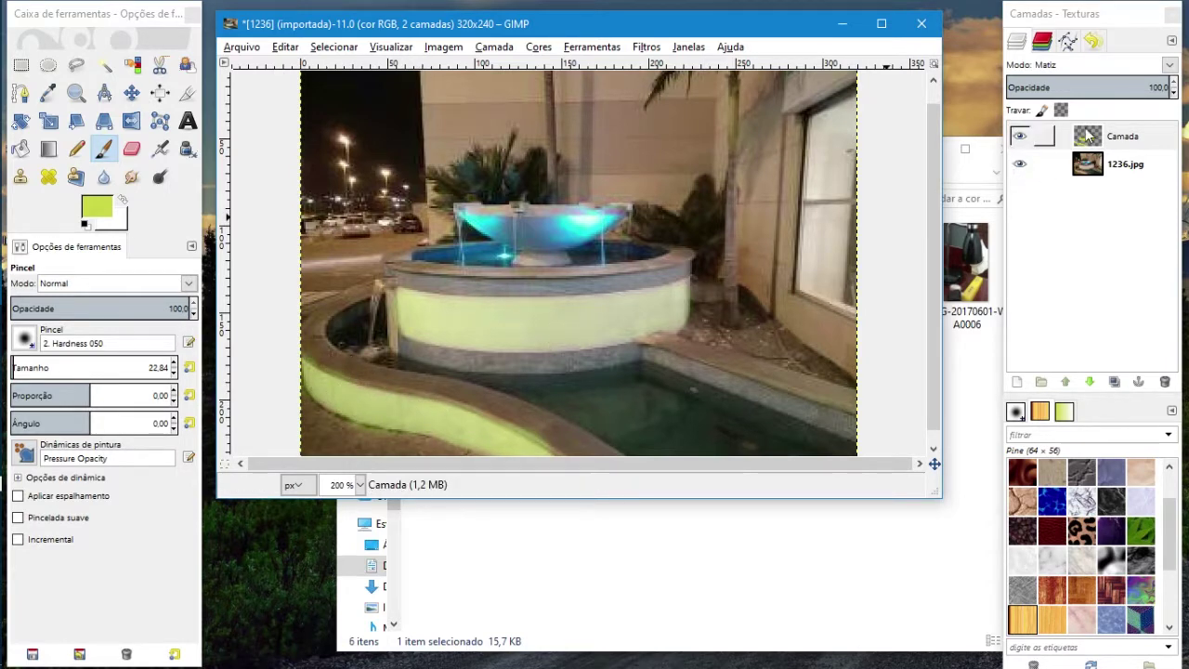
# Select the painted stripes via Alpha to Selection and bucket-fill both with red.
pyautogui.rightClick(1079, 137)
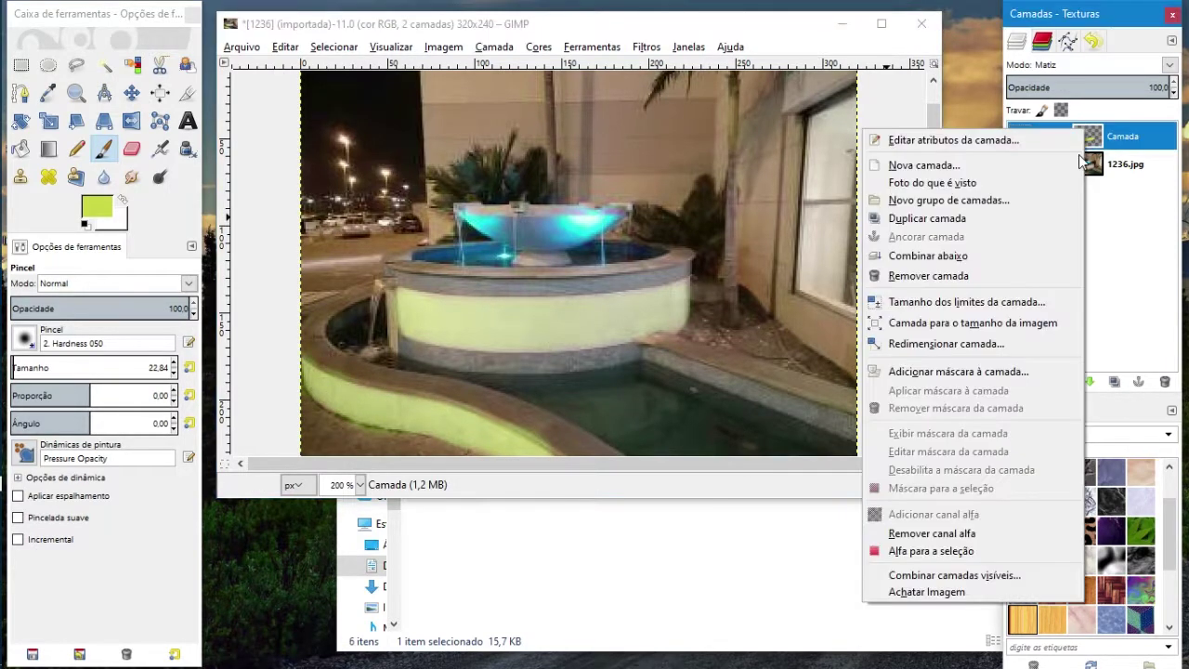
pyautogui.click(977, 550)
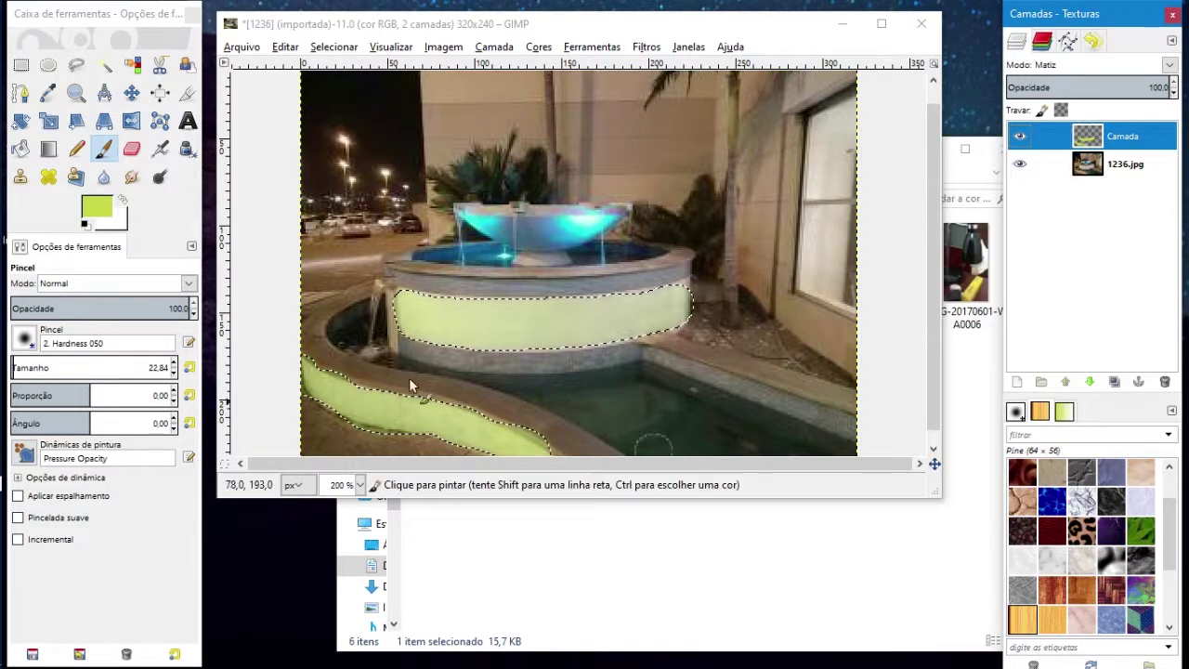
pyautogui.click(90, 206)
pyautogui.click(214, 301)
pyautogui.click(229, 347)
pyautogui.click(20, 148)
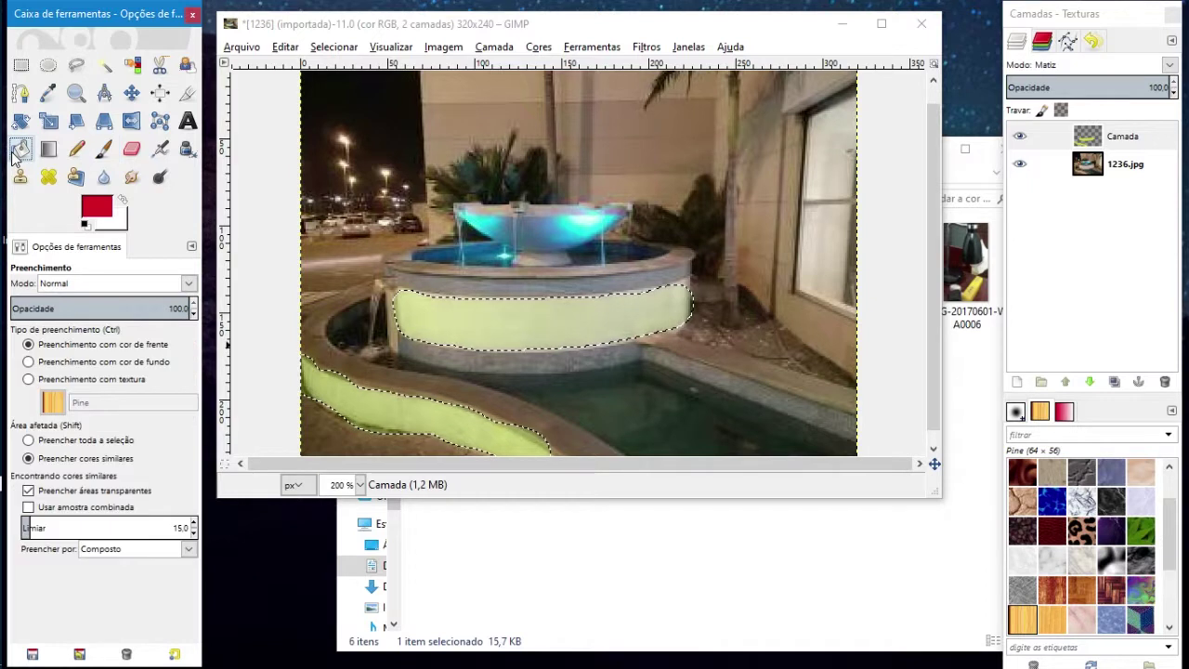
pyautogui.click(510, 327)
pyautogui.click(414, 414)
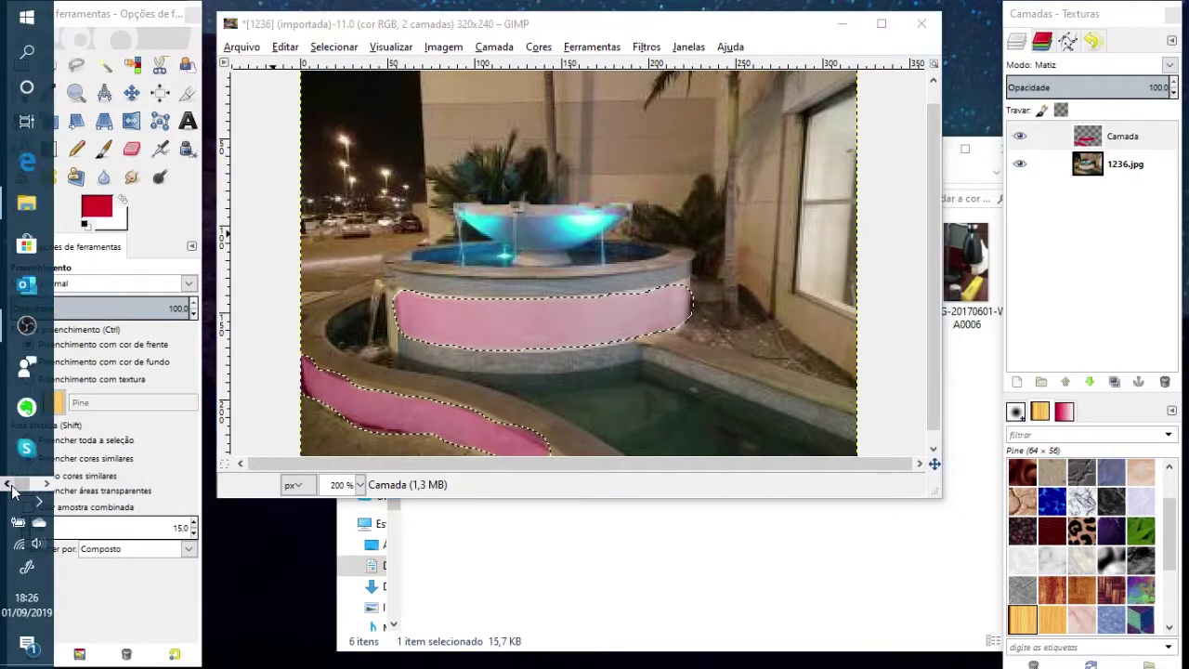
pyautogui.click(31, 324)
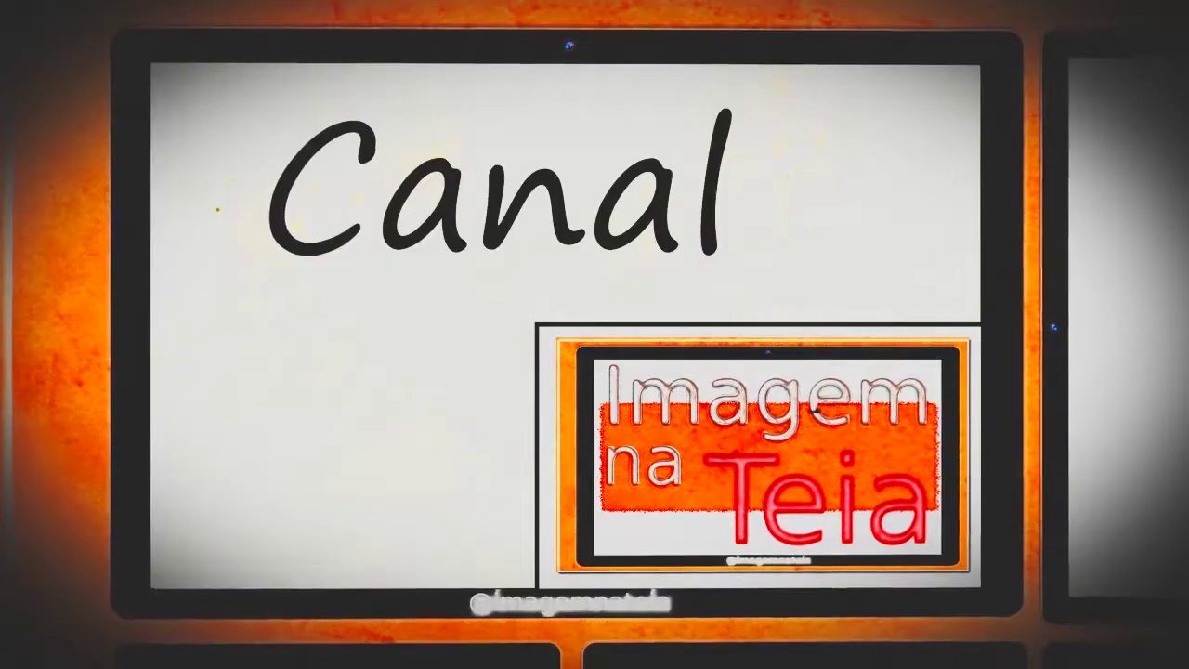